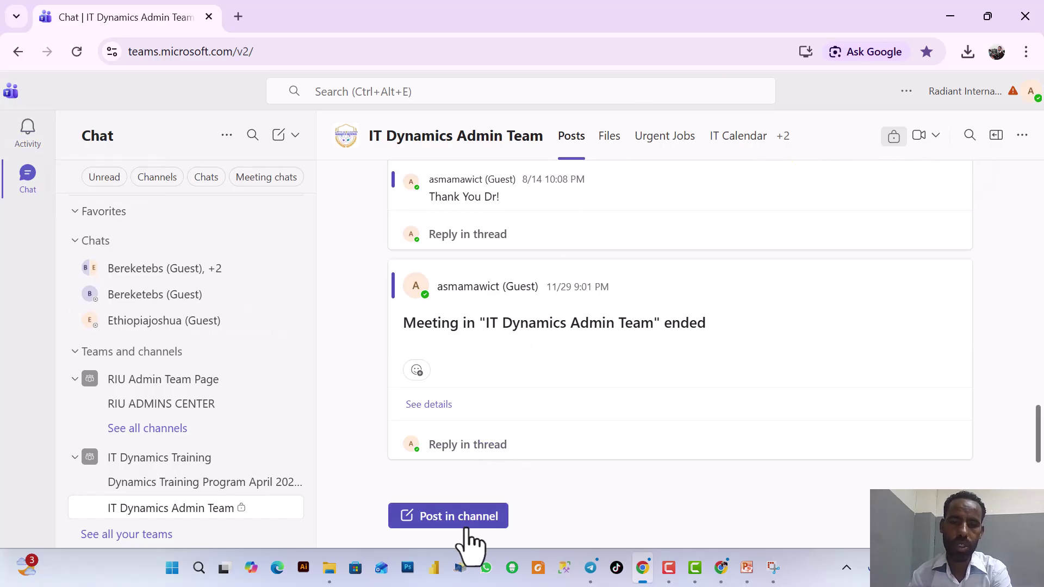
Step: Start a reply to the latest meeting post and review the extra message actions and the emoji, GIF and sticker choices
{"action": "left_click", "coordinate": [483, 450]}
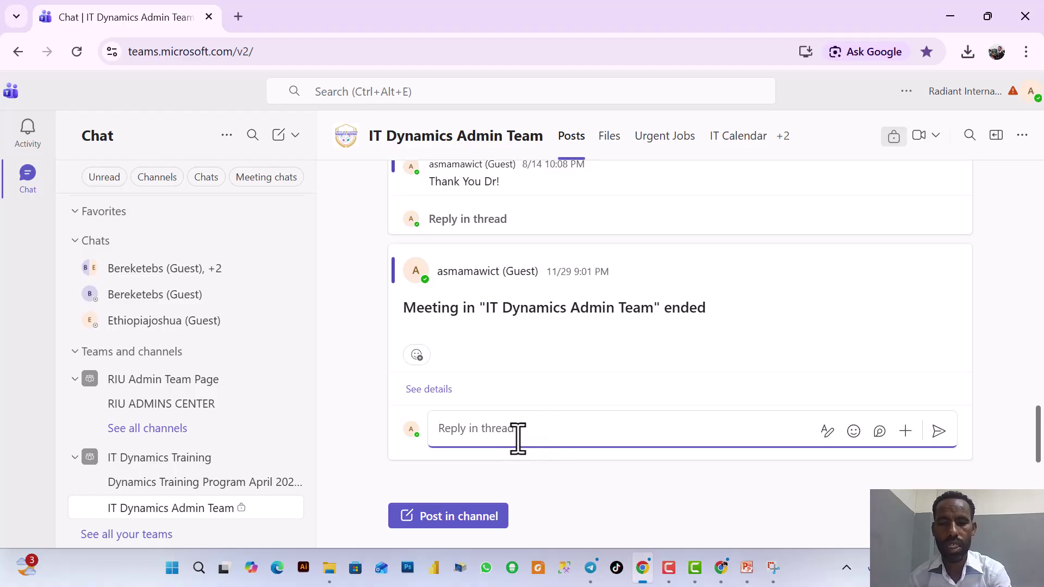
{"action": "left_click", "coordinate": [905, 431]}
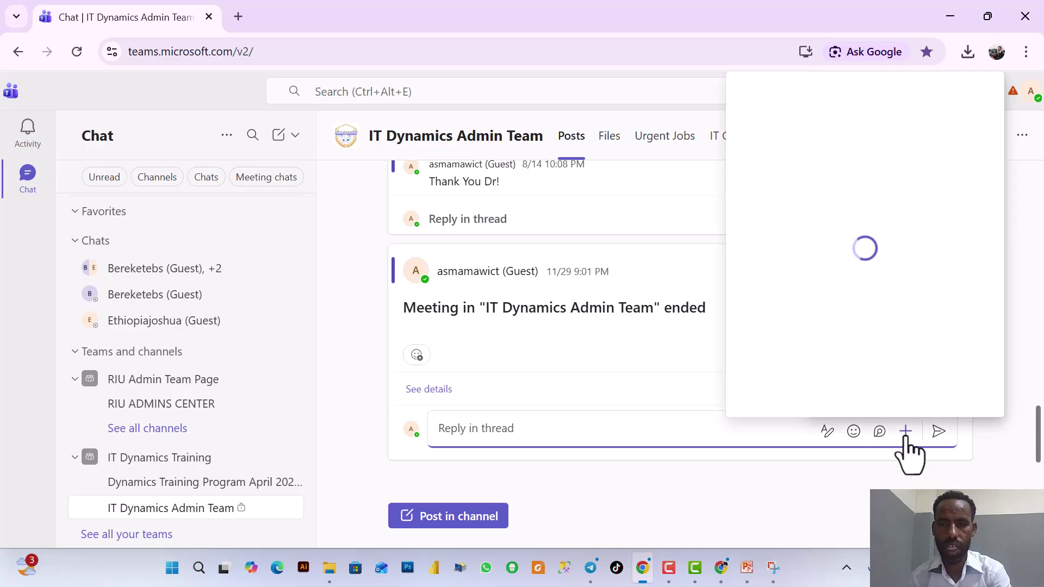
{"action": "left_click", "coordinate": [906, 432]}
{"action": "left_click", "coordinate": [906, 433]}
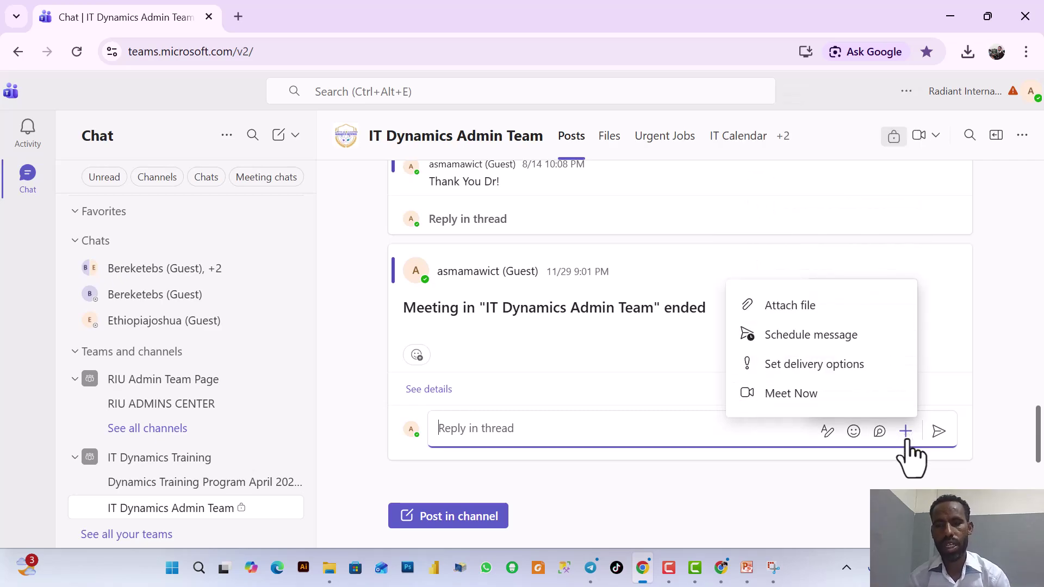
{"action": "left_click", "coordinate": [854, 432]}
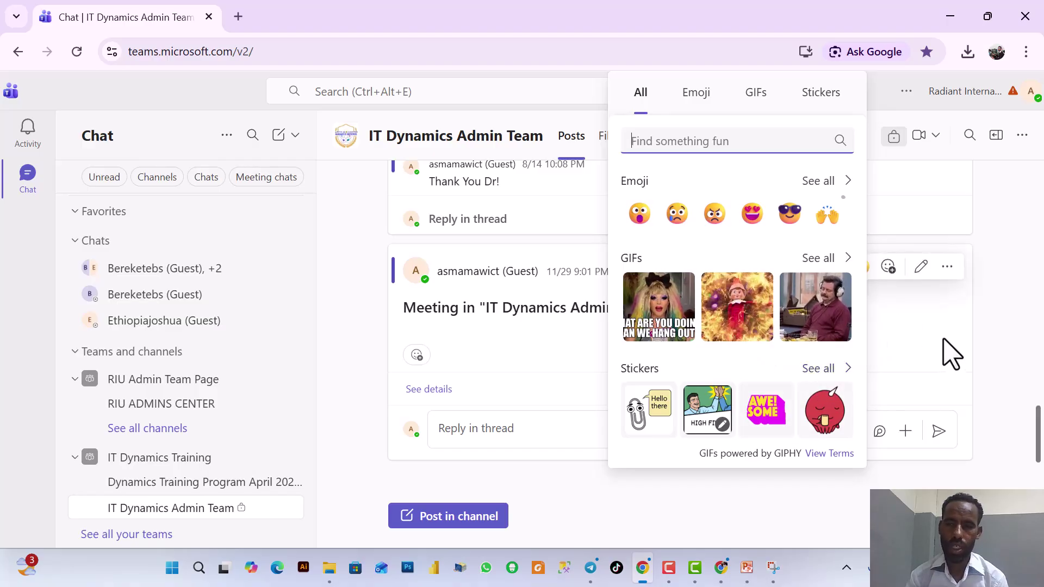
{"action": "left_click", "coordinate": [937, 352]}
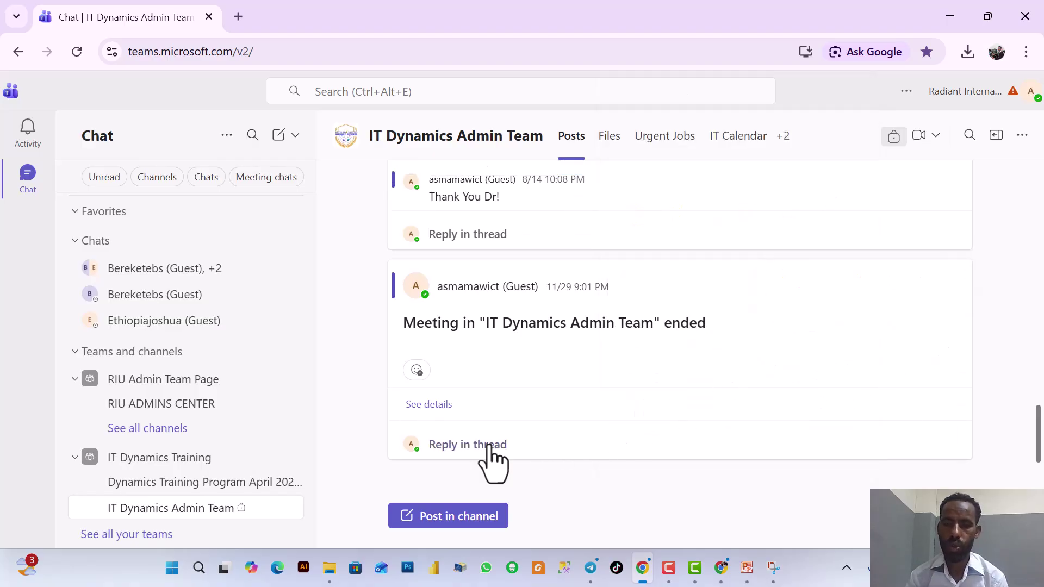
Step: Insert a Loop paragraph titled "traing" with the text "hhhh" in the reply to the latest meeting post
{"action": "left_click", "coordinate": [540, 442]}
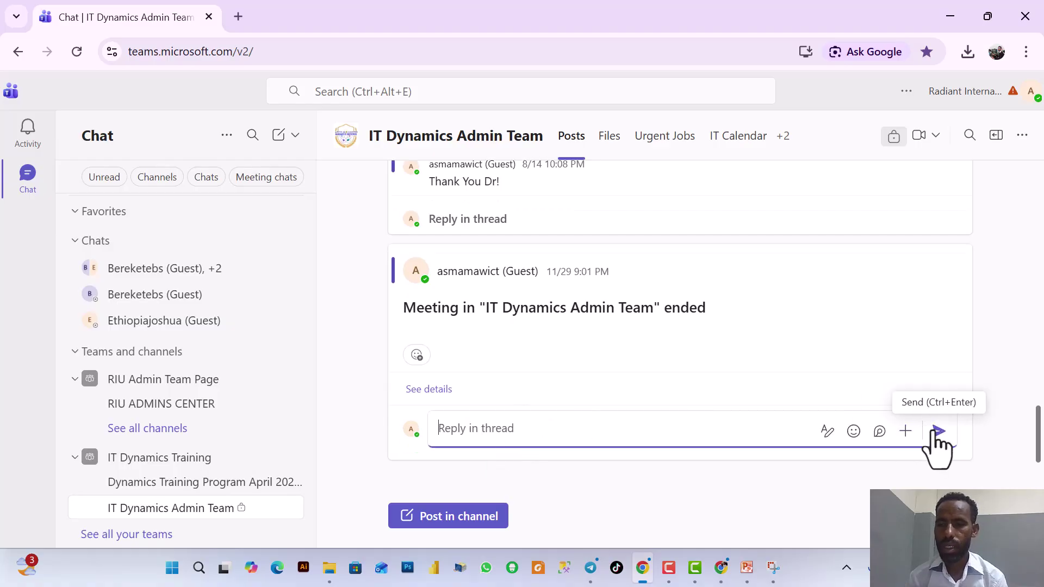
{"action": "left_click", "coordinate": [879, 431]}
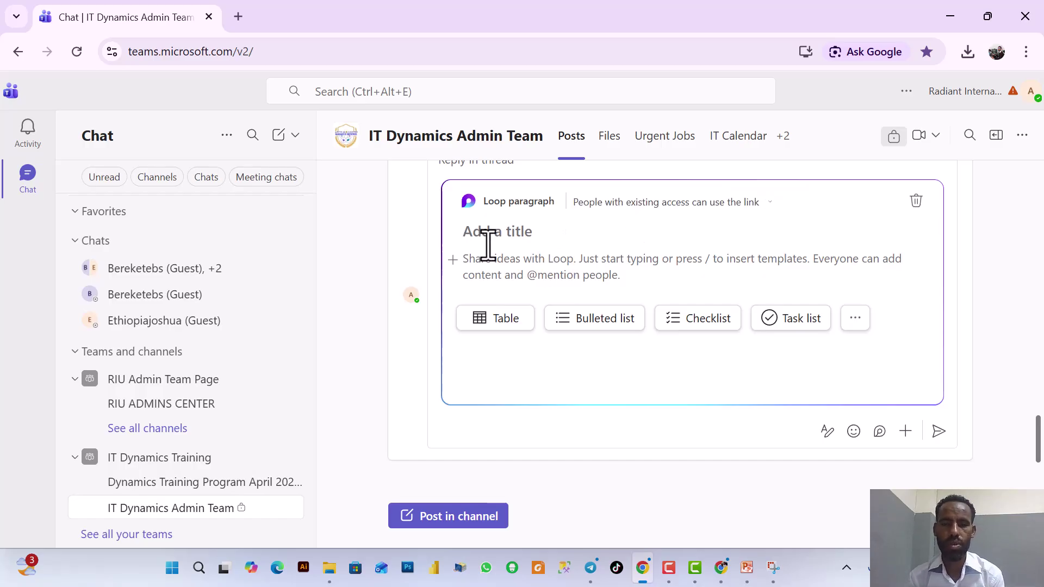
{"action": "type", "text": "ttt"}
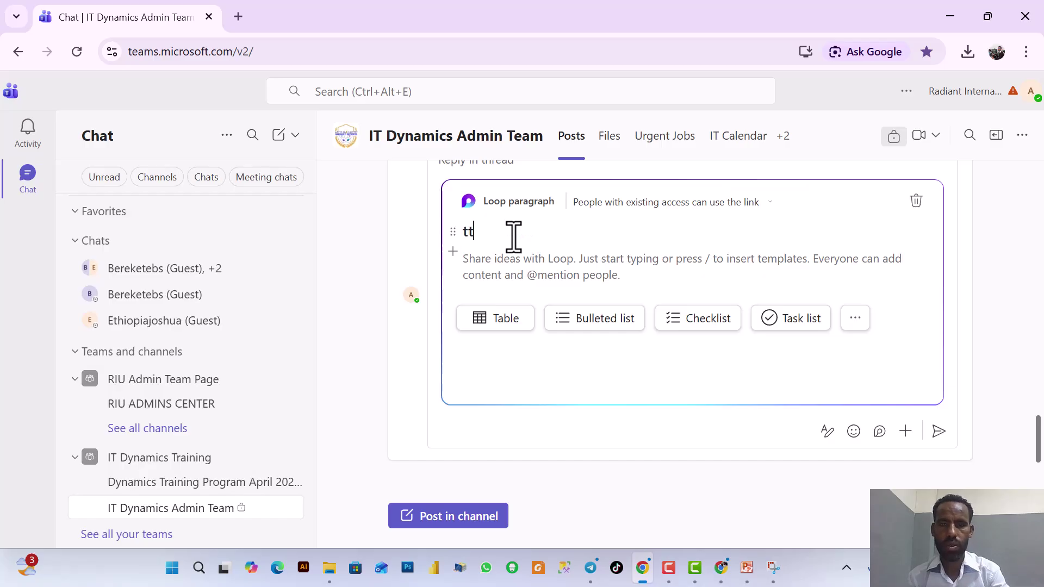
{"action": "key", "text": "BackSpace"}
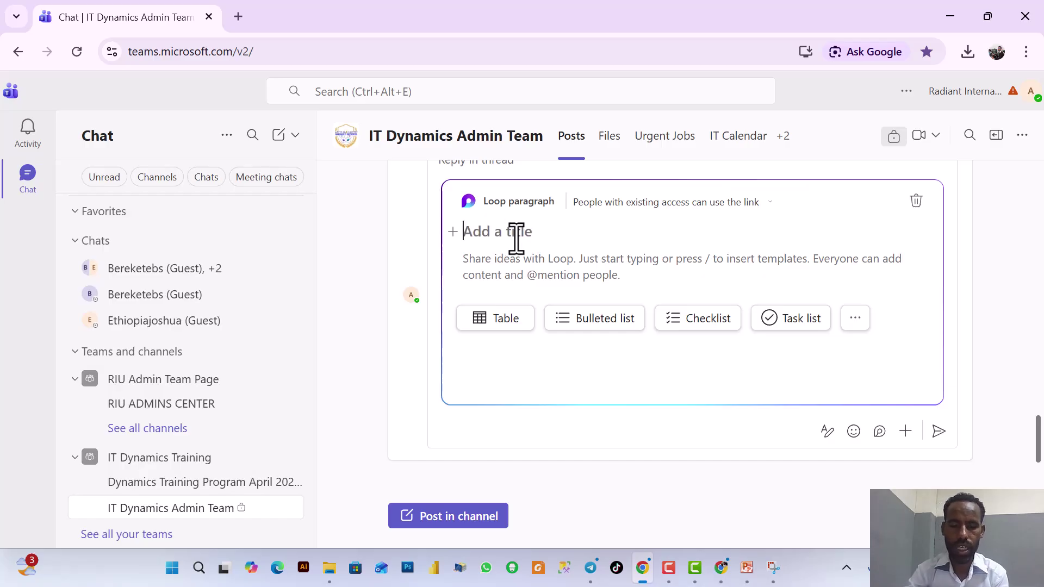
{"action": "type", "text": "traing"}
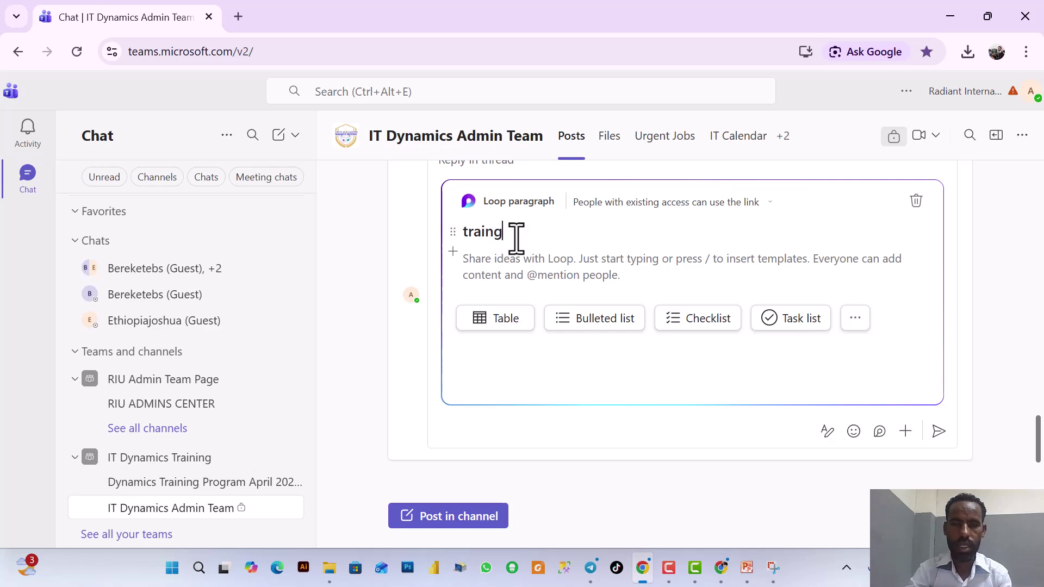
{"action": "left_click", "coordinate": [596, 272]}
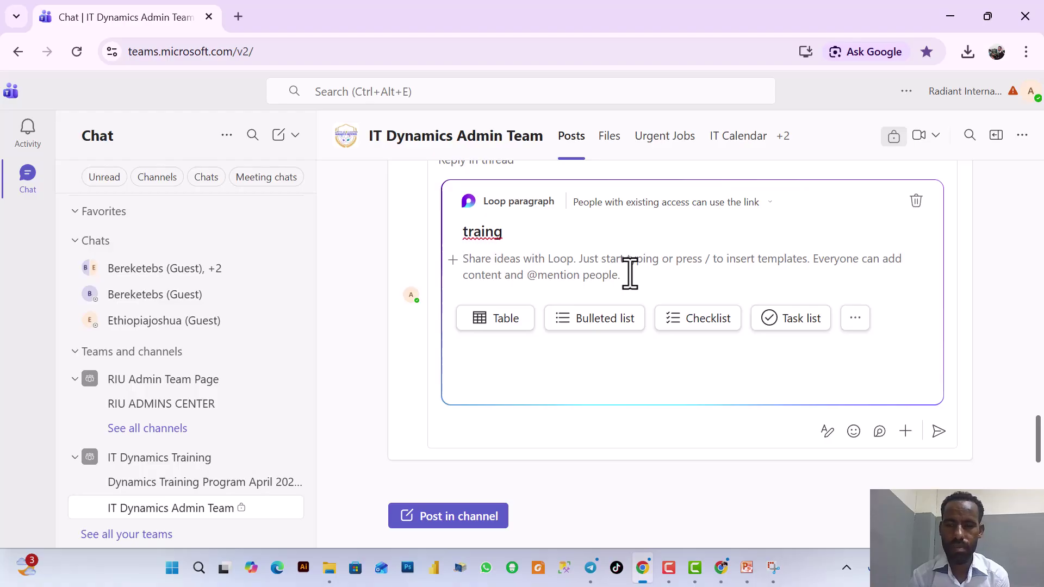
{"action": "type", "text": "hhhh"}
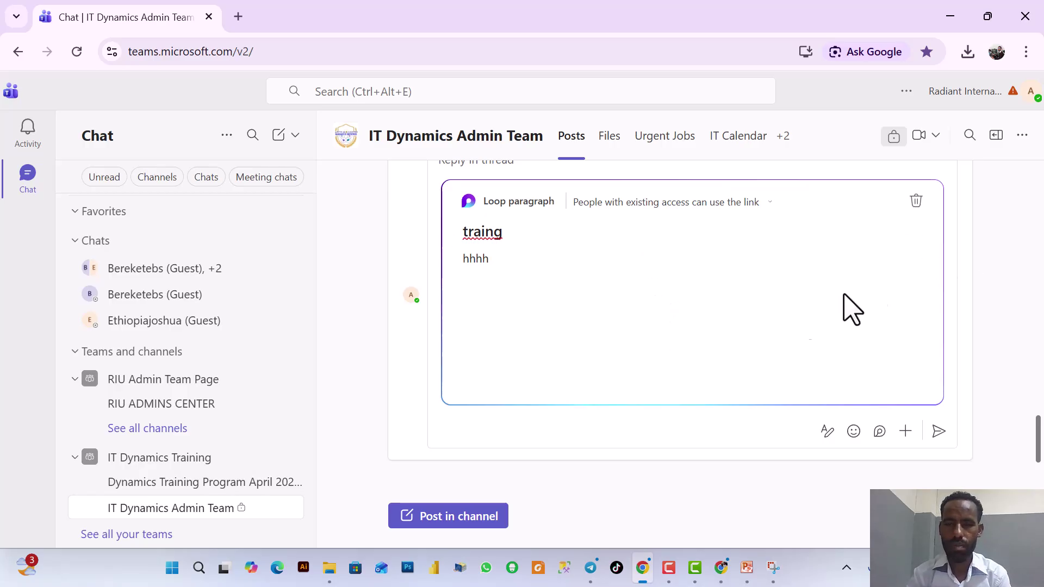
Step: Turn on formatting for the reply draft and review its extra message actions
{"action": "scroll", "coordinate": [897, 315], "scroll_direction": "up", "scroll_amount": 3}
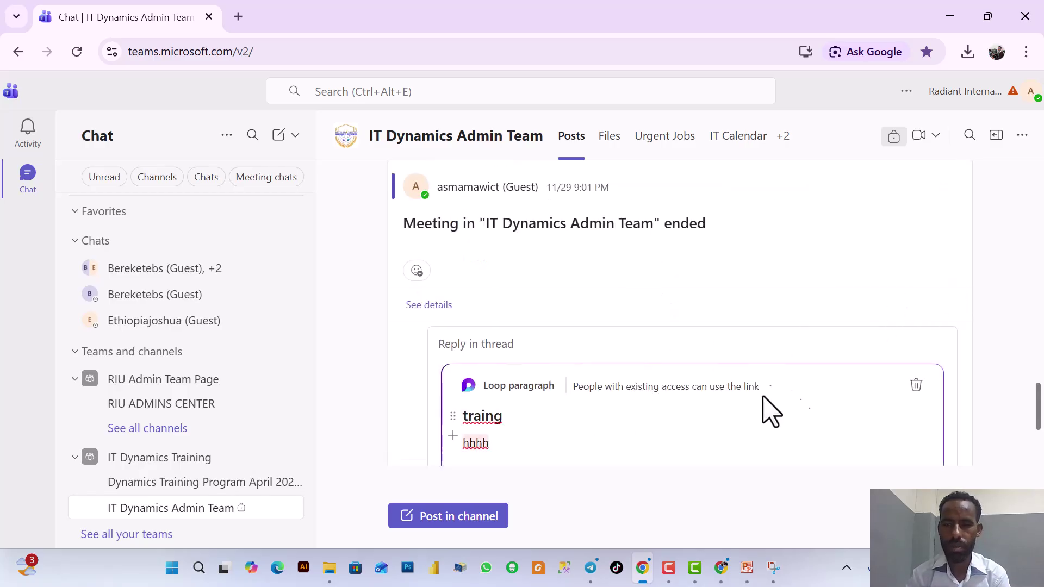
{"action": "scroll", "coordinate": [858, 390], "scroll_direction": "down", "scroll_amount": 3}
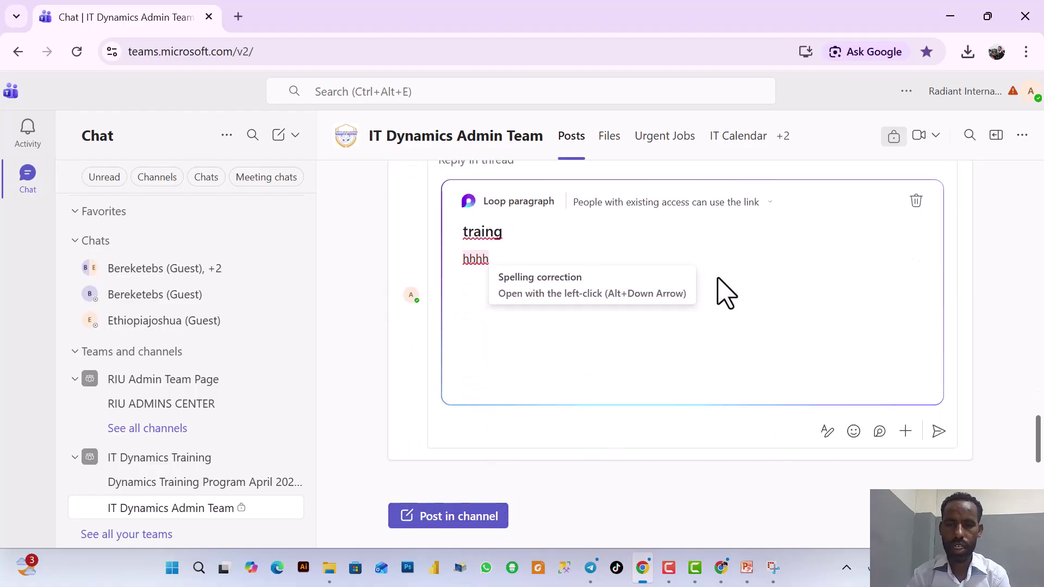
{"action": "left_click", "coordinate": [827, 431]}
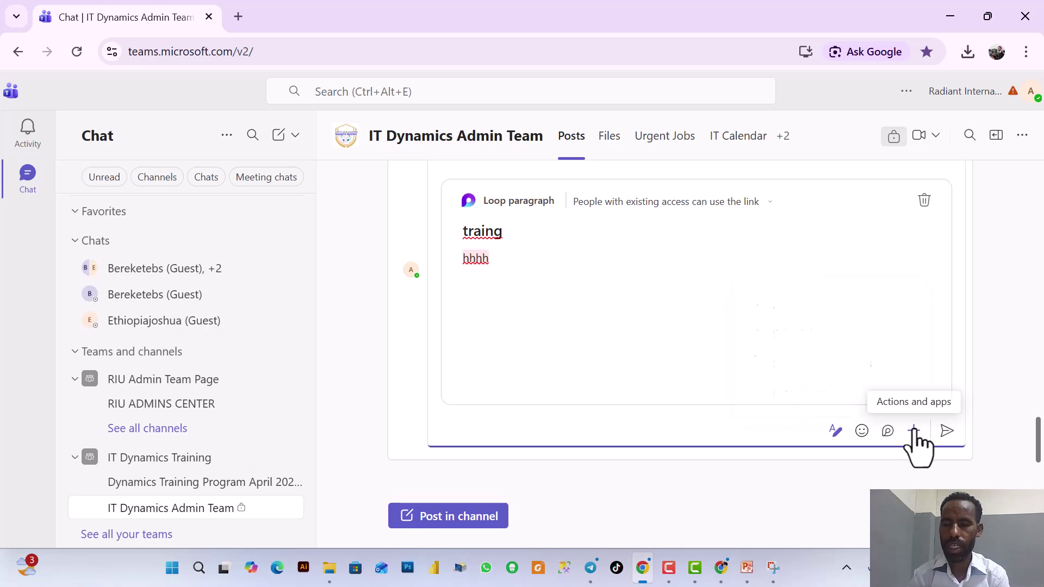
{"action": "left_click", "coordinate": [914, 431]}
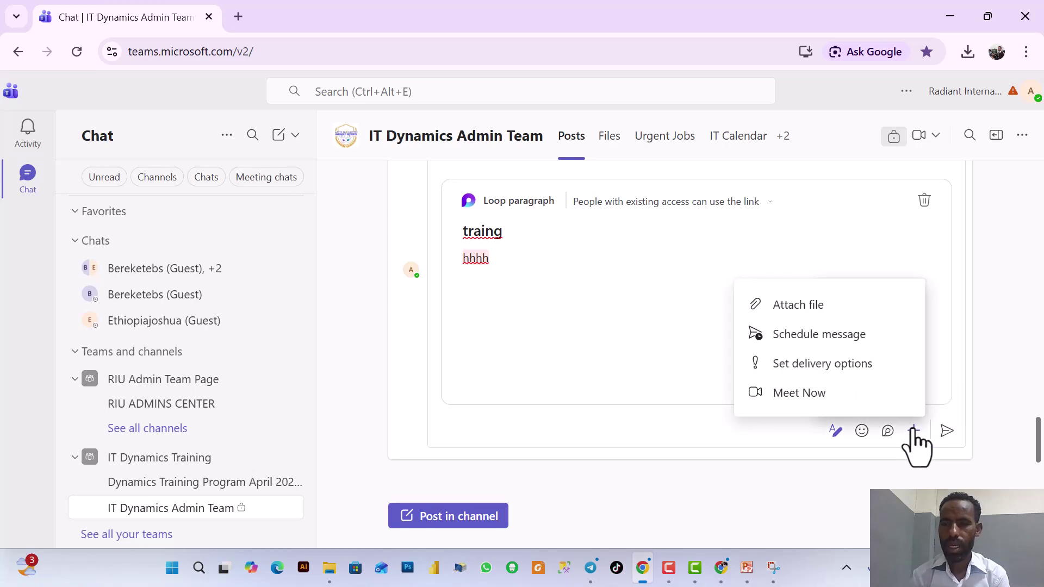
{"action": "left_click", "coordinate": [667, 250]}
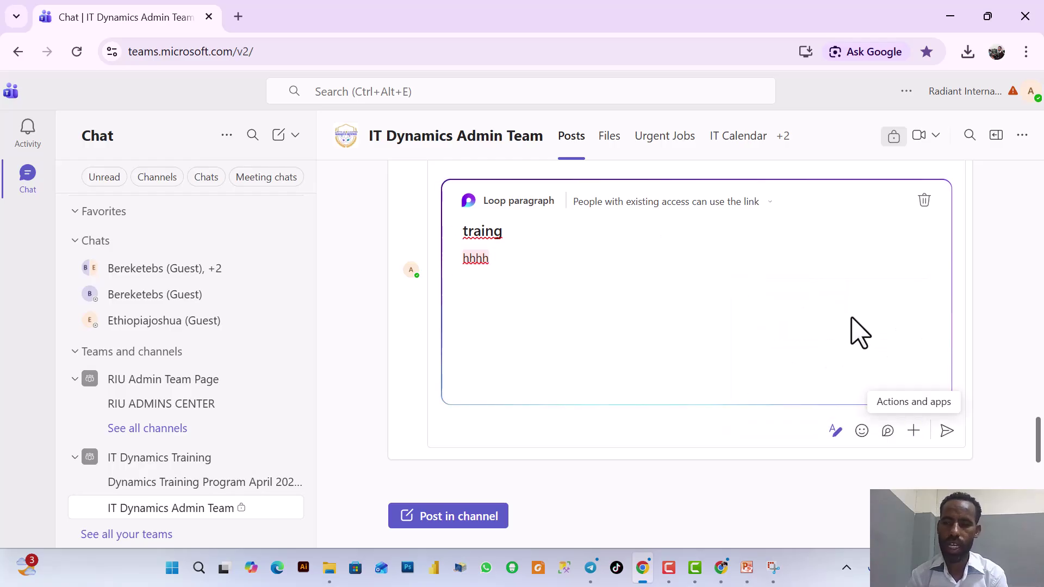
Step: Try to attach a file from this device to the reply, browsing Local Disk (C:) and New Volume (E:)
{"action": "left_click", "coordinate": [914, 431]}
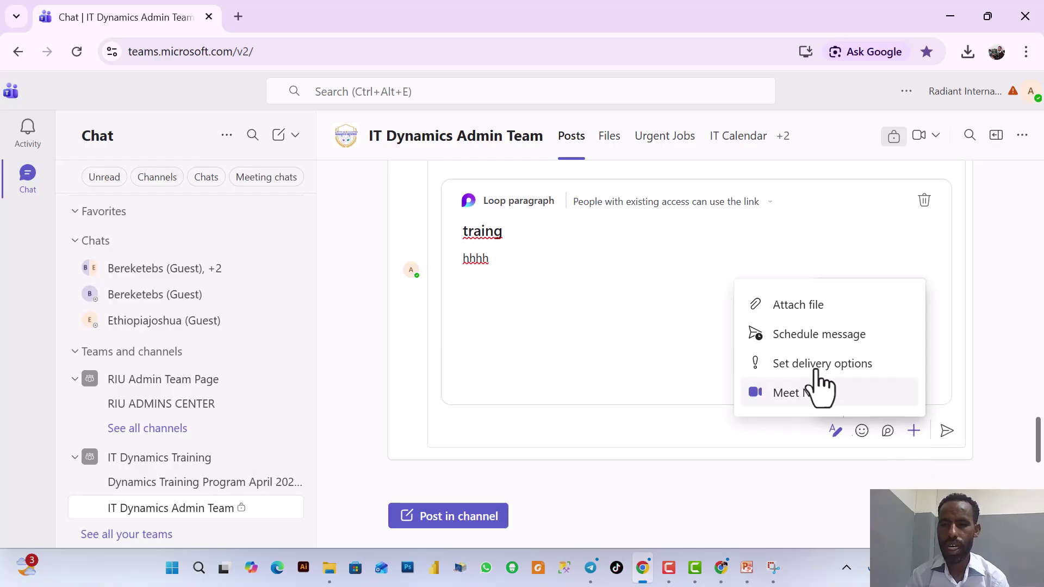
{"action": "left_click", "coordinate": [823, 308]}
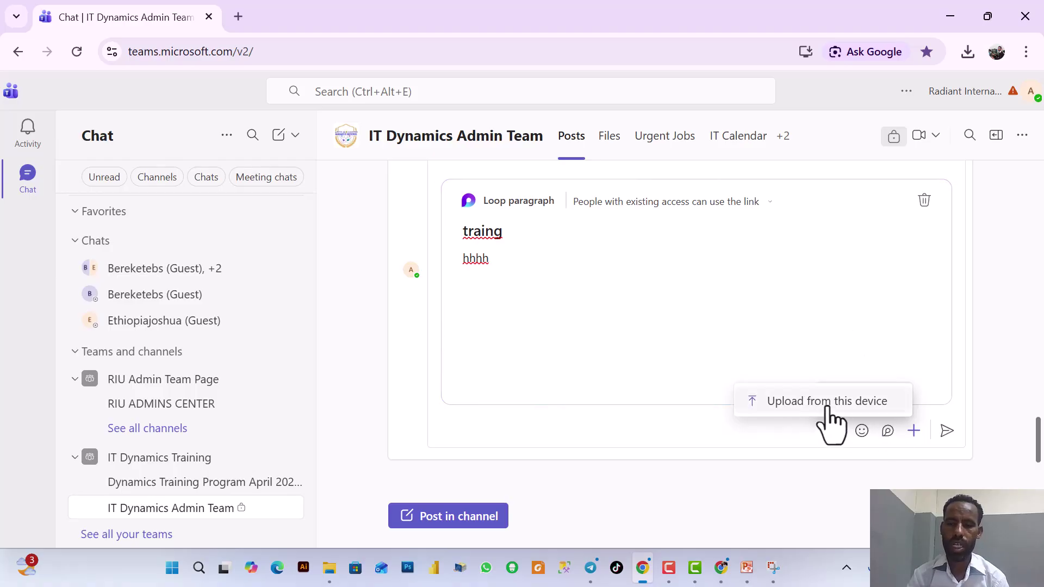
{"action": "left_click", "coordinate": [799, 404]}
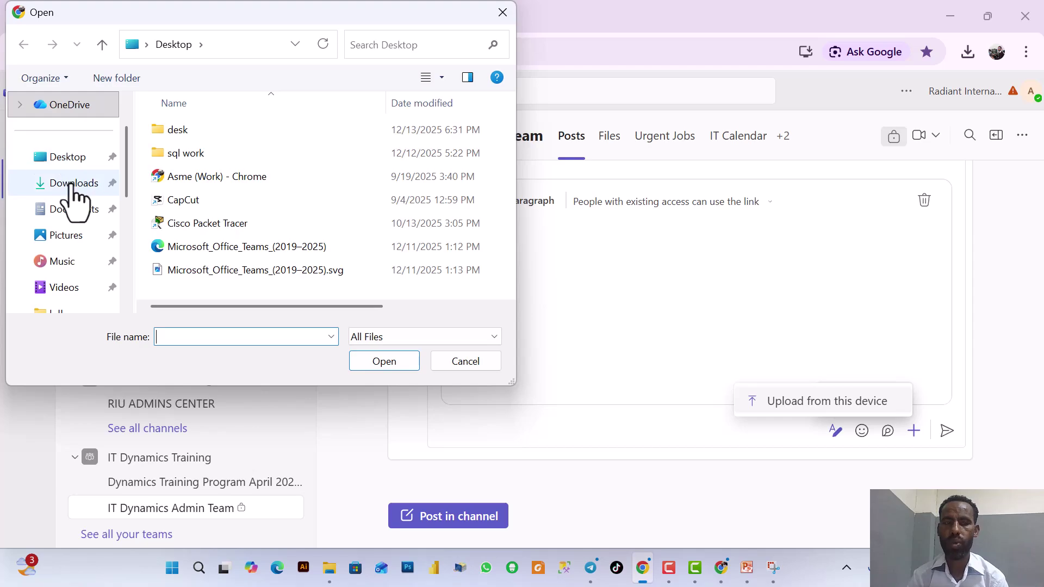
{"action": "left_click_drag", "start_coordinate": [128, 159], "coordinate": [128, 292]}
{"action": "left_click", "coordinate": [98, 256]}
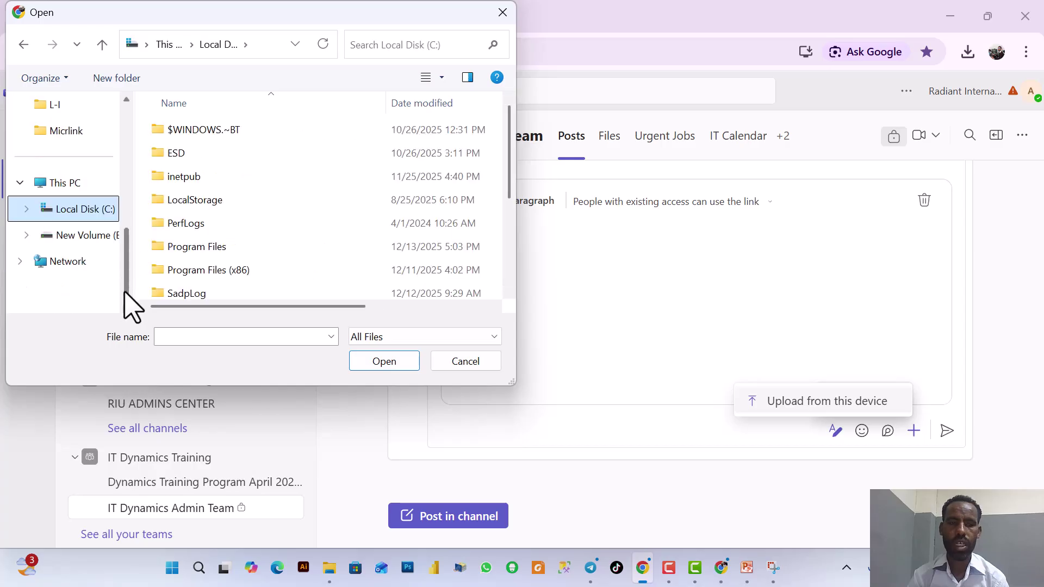
{"action": "left_click", "coordinate": [91, 239]}
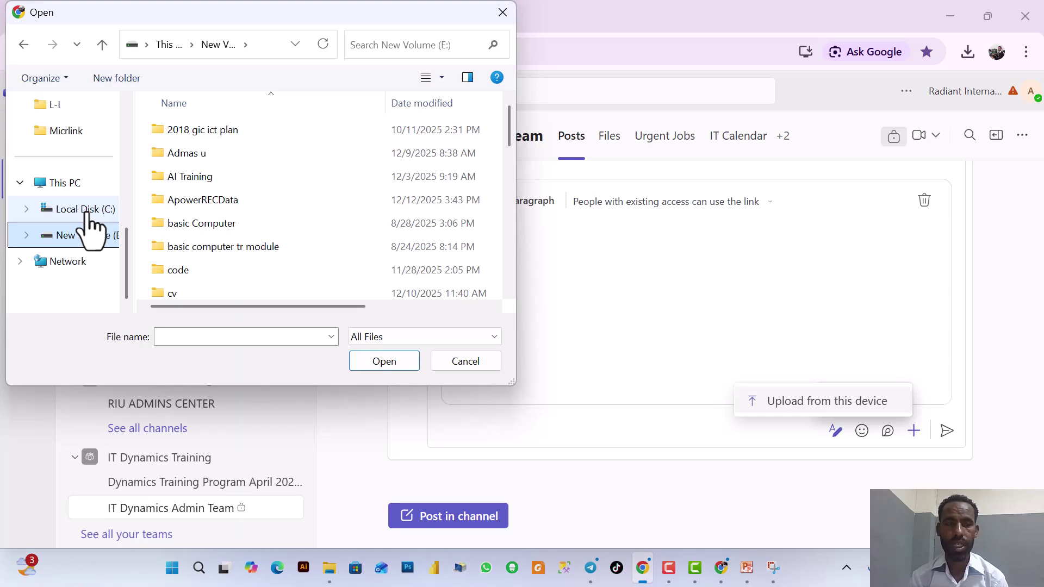
{"action": "left_click", "coordinate": [466, 361]}
Step: Open the IT Dynamics Admin Team channel's files and review the listed folders and documents
{"action": "scroll", "coordinate": [671, 326], "scroll_direction": "up", "scroll_amount": 5}
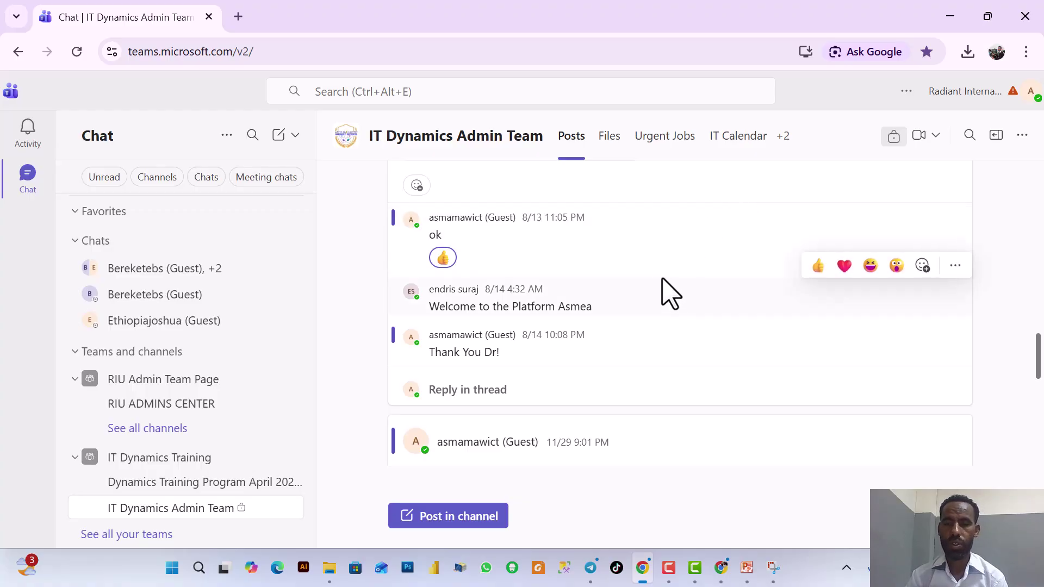
{"action": "left_click", "coordinate": [610, 137]}
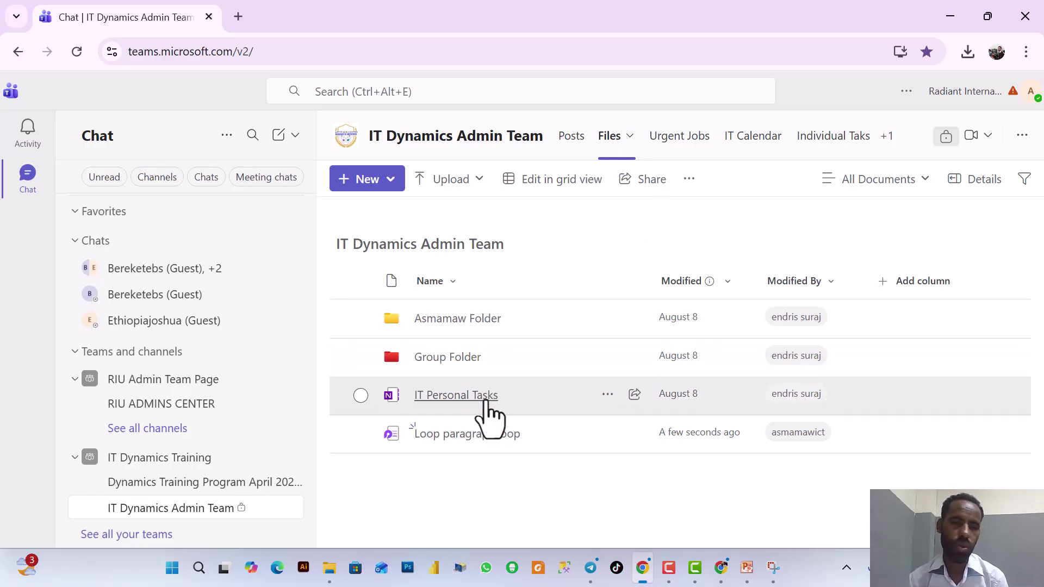
{"action": "mouse_move", "coordinate": [486, 409]}
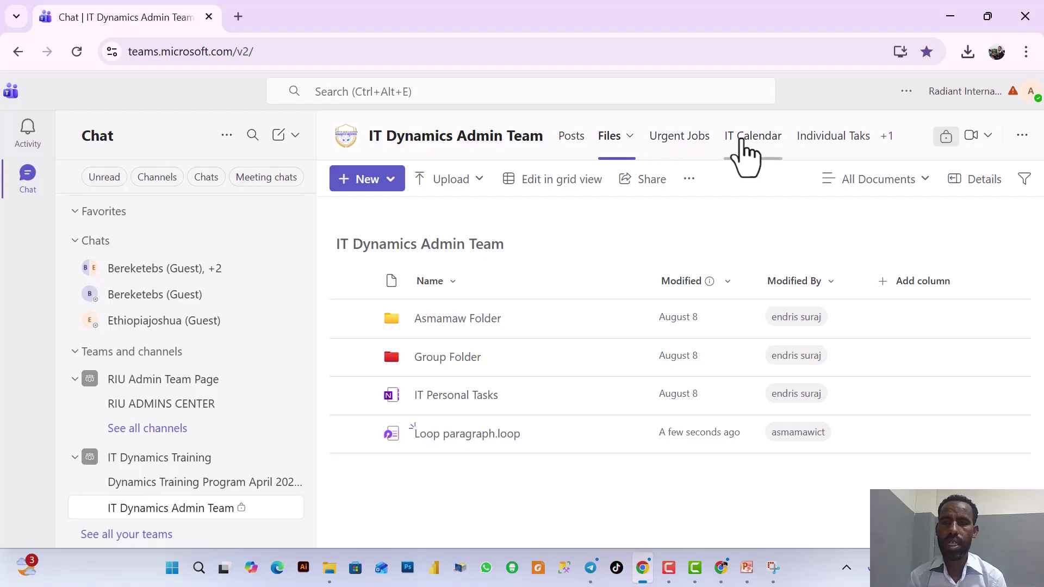
Step: Open the channel's IT Calendar and choose to create another calendar
{"action": "left_click", "coordinate": [747, 157]}
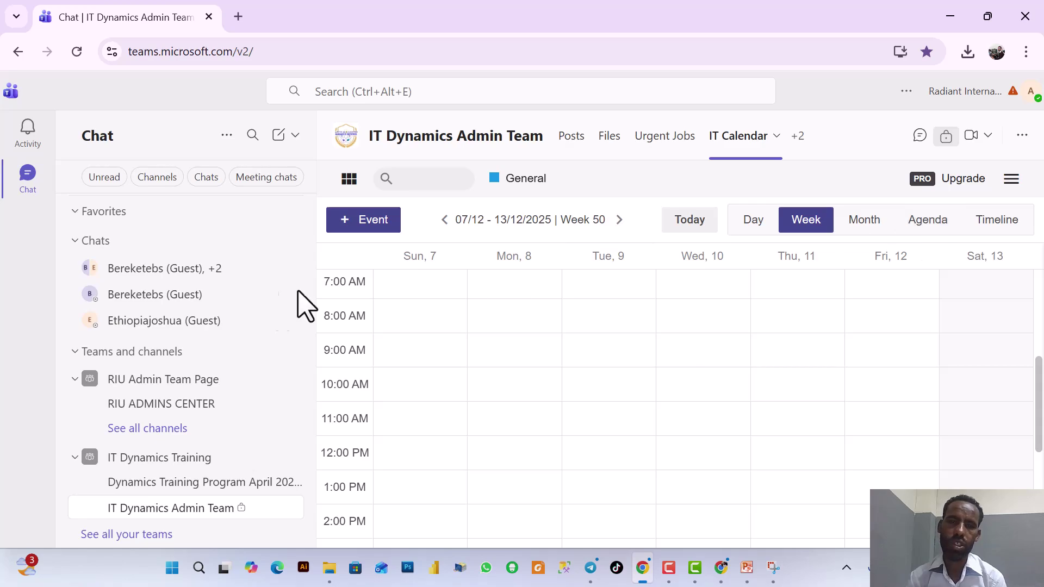
{"action": "left_click", "coordinate": [349, 178]}
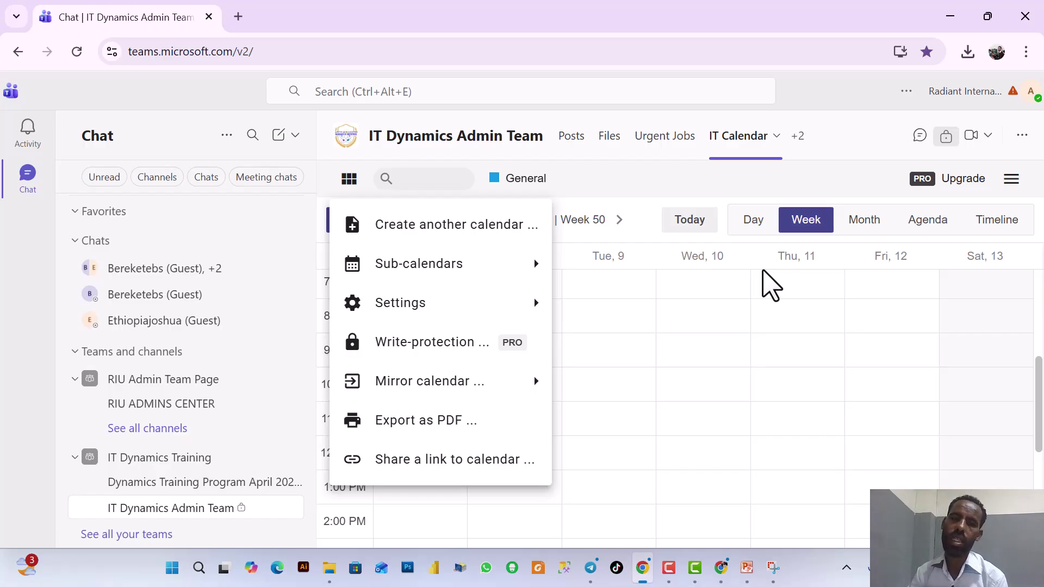
{"action": "left_click", "coordinate": [430, 227]}
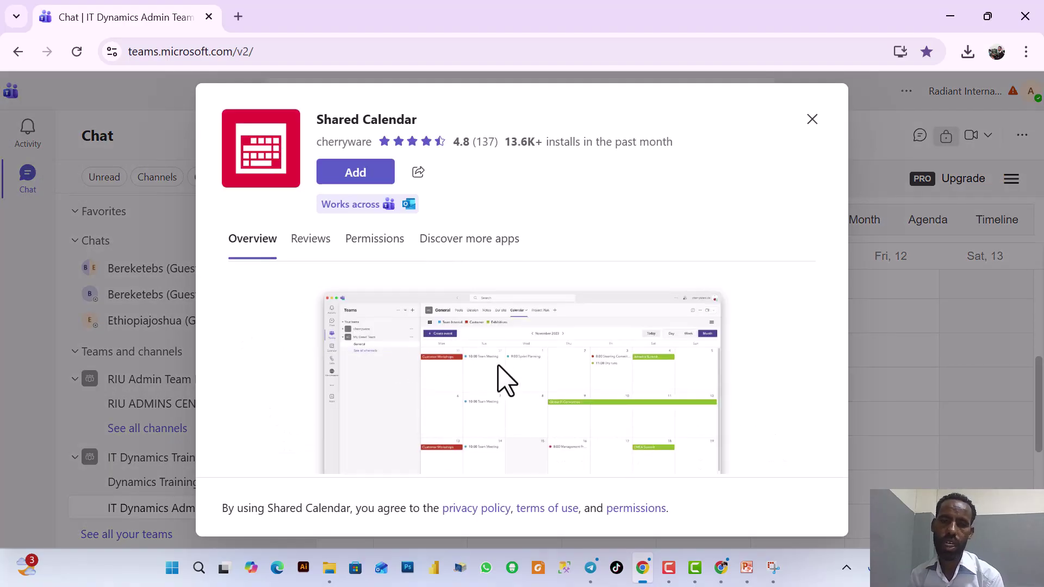
Step: Examine the Shared Calendar app's overview, reviews, permissions and suggested additional apps
{"action": "scroll", "coordinate": [533, 383], "scroll_direction": "down", "scroll_amount": 3}
{"action": "scroll", "coordinate": [530, 375], "scroll_direction": "up", "scroll_amount": 3}
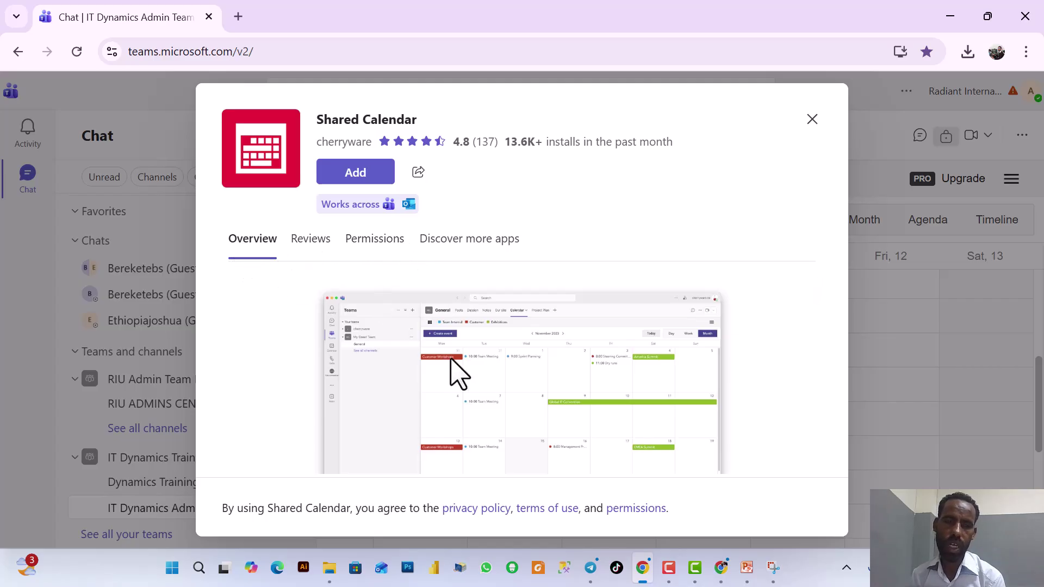
{"action": "scroll", "coordinate": [438, 362], "scroll_direction": "down", "scroll_amount": 3}
{"action": "scroll", "coordinate": [435, 362], "scroll_direction": "up", "scroll_amount": 3}
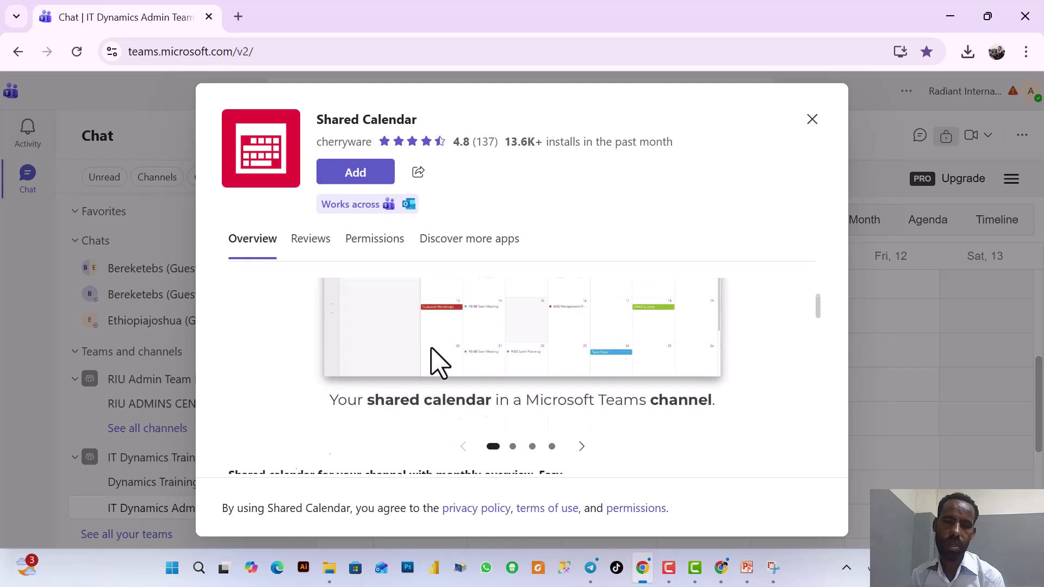
{"action": "left_click", "coordinate": [325, 245]}
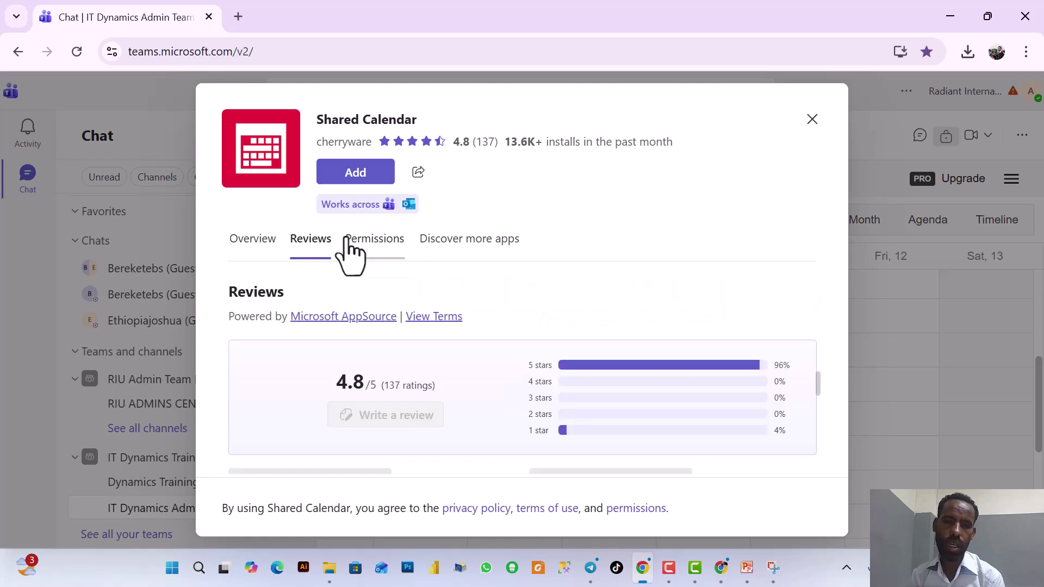
{"action": "left_click", "coordinate": [381, 244]}
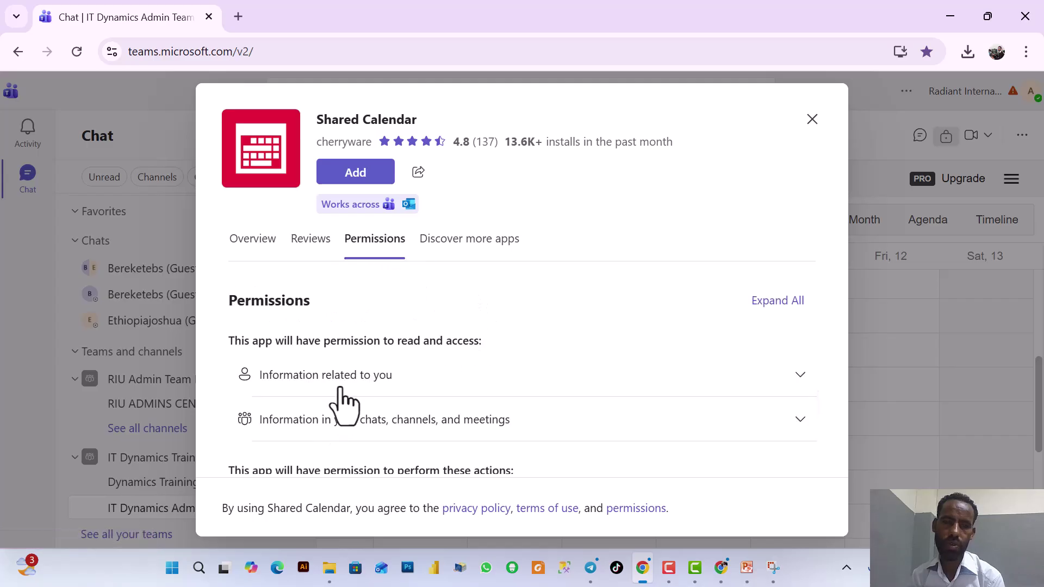
{"action": "scroll", "coordinate": [354, 386], "scroll_direction": "down", "scroll_amount": 5}
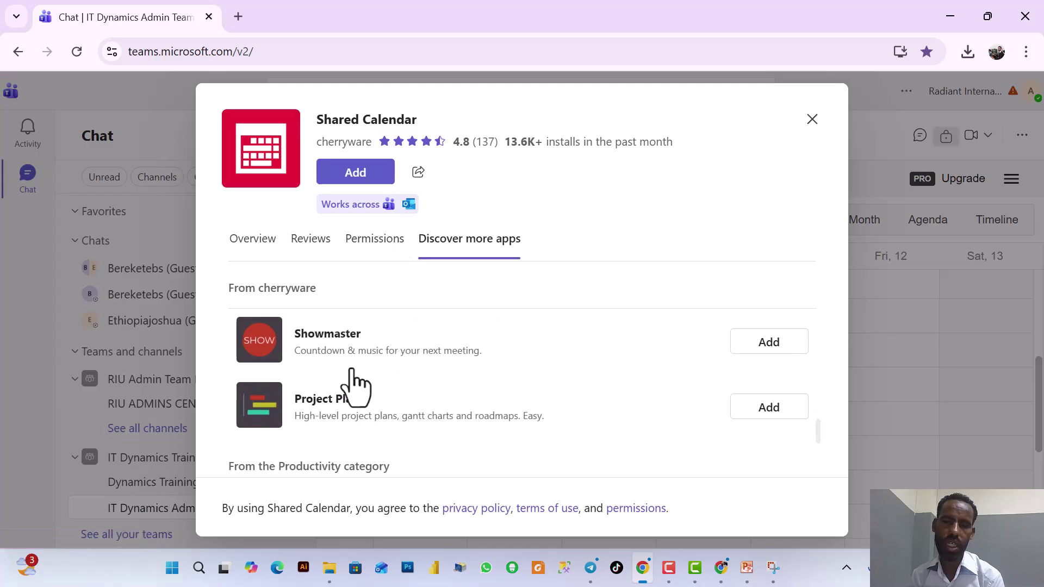
{"action": "scroll", "coordinate": [356, 384], "scroll_direction": "up", "scroll_amount": 8}
{"action": "scroll", "coordinate": [356, 381], "scroll_direction": "up", "scroll_amount": 5}
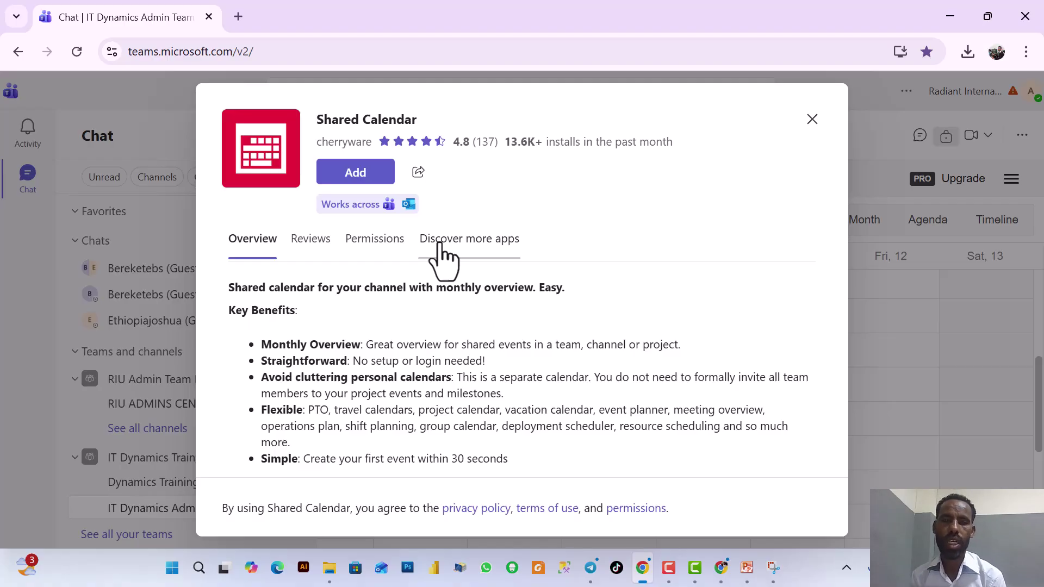
{"action": "left_click", "coordinate": [443, 251]}
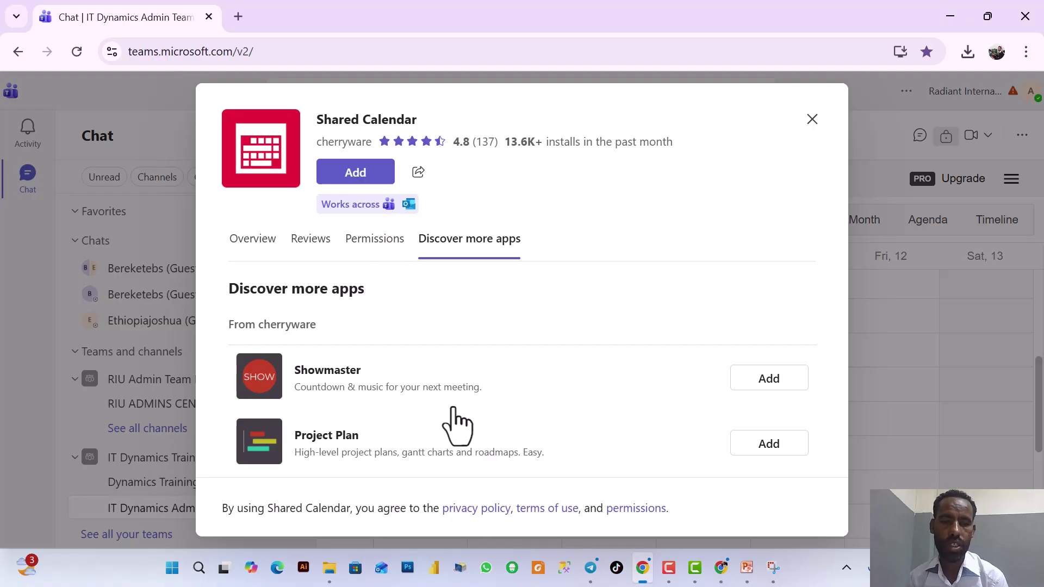
Step: Review the apps suggested alongside Shared Calendar and close the app's details without adding it
{"action": "scroll", "coordinate": [449, 414], "scroll_direction": "down", "scroll_amount": 5}
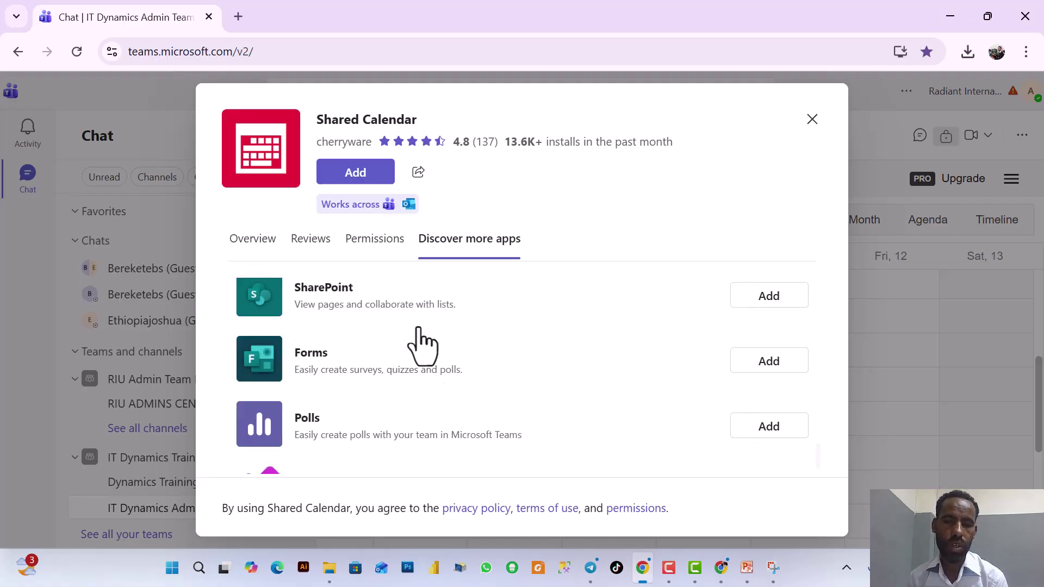
{"action": "scroll", "coordinate": [430, 344], "scroll_direction": "down", "scroll_amount": 1}
{"action": "scroll", "coordinate": [429, 349], "scroll_direction": "up", "scroll_amount": 10}
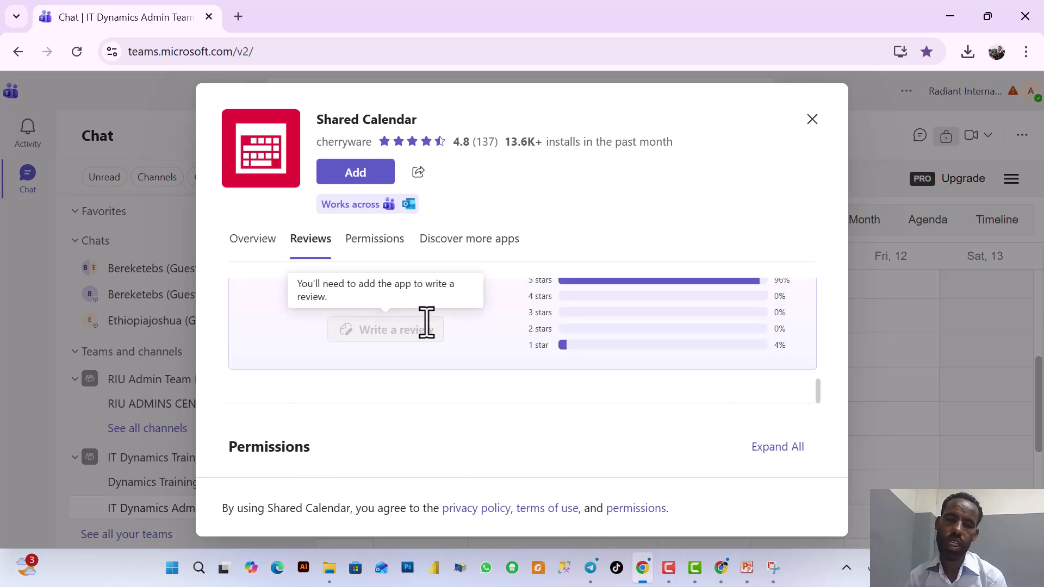
{"action": "scroll", "coordinate": [427, 327], "scroll_direction": "down", "scroll_amount": 8}
{"action": "scroll", "coordinate": [432, 343], "scroll_direction": "down", "scroll_amount": 3}
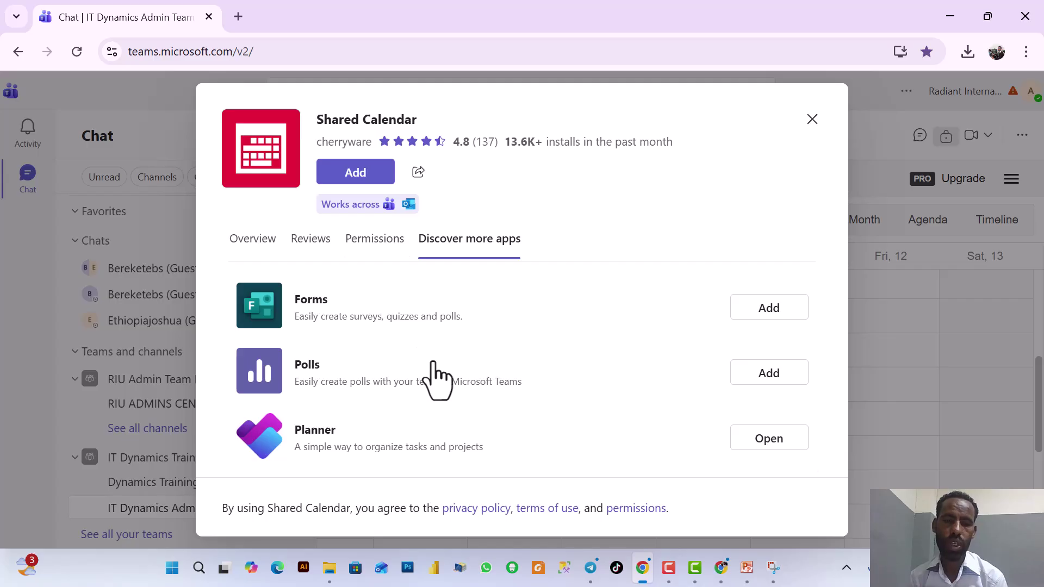
{"action": "scroll", "coordinate": [454, 397], "scroll_direction": "up", "scroll_amount": 8}
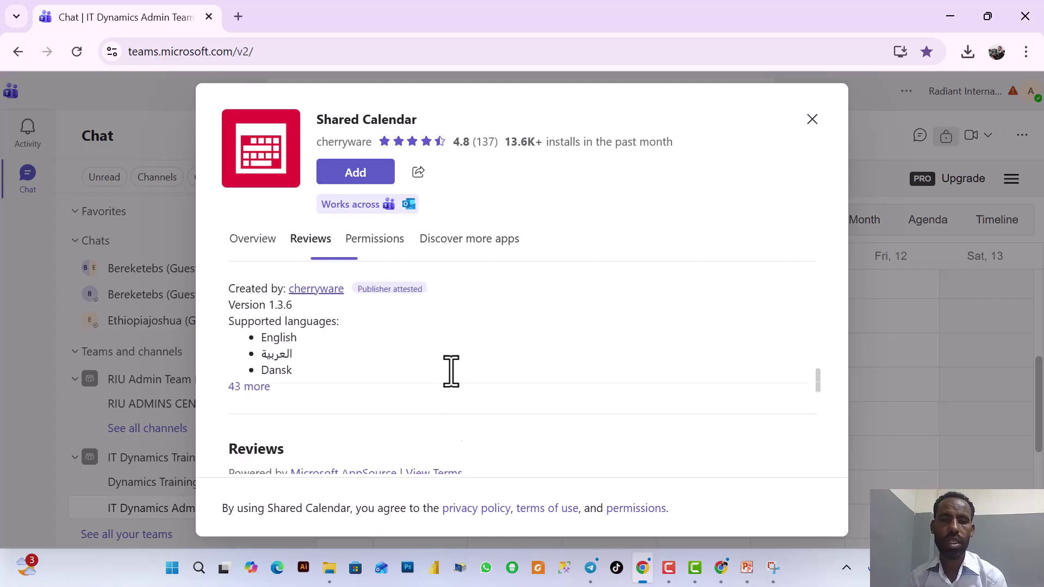
{"action": "left_click", "coordinate": [812, 119]}
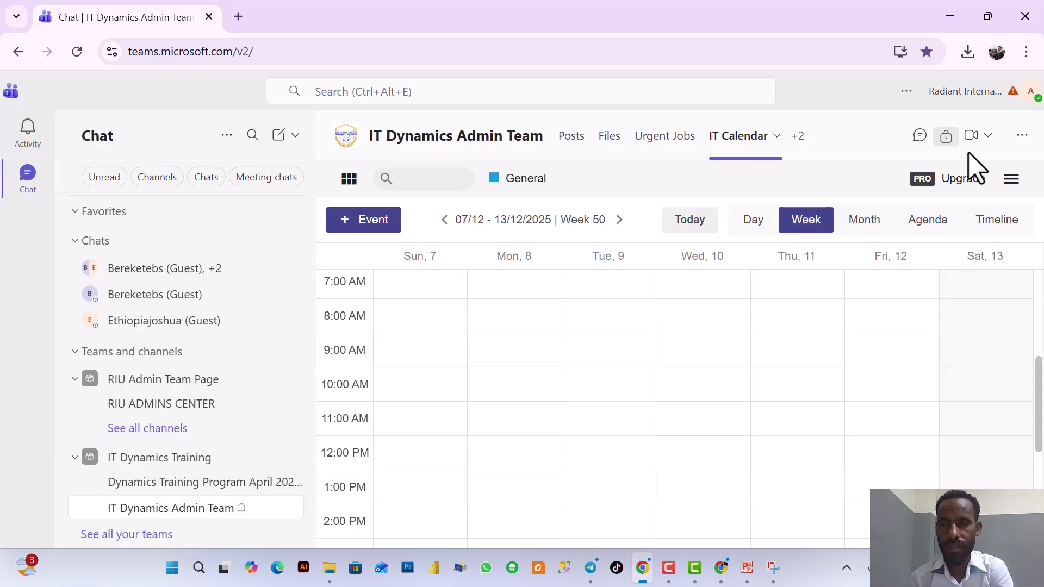
Step: Start an instant meeting in the IT Dynamics Admin Team channel, allowing camera and microphone access for this time only
{"action": "left_click", "coordinate": [987, 137]}
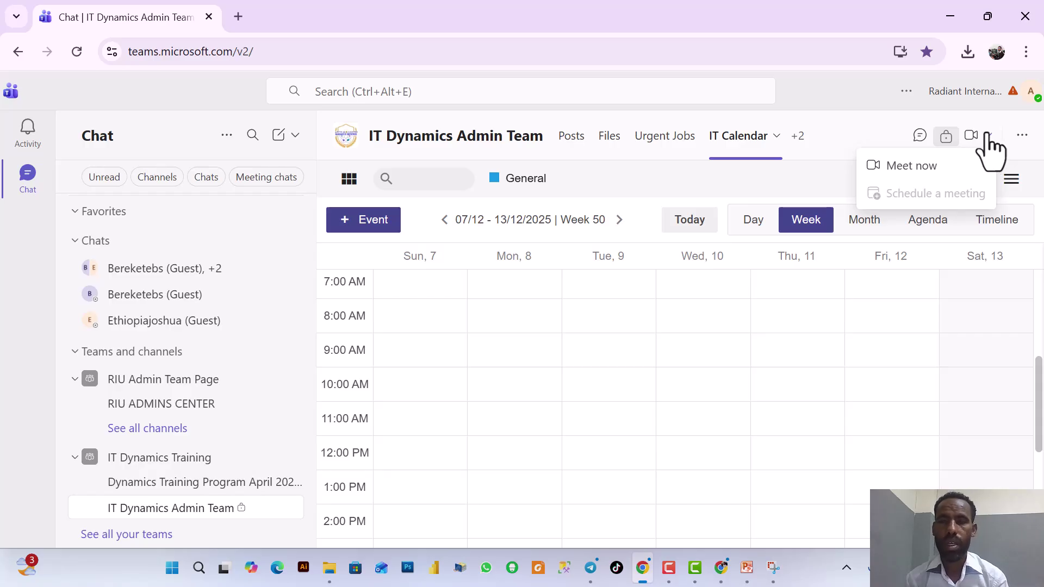
{"action": "left_click", "coordinate": [907, 166]}
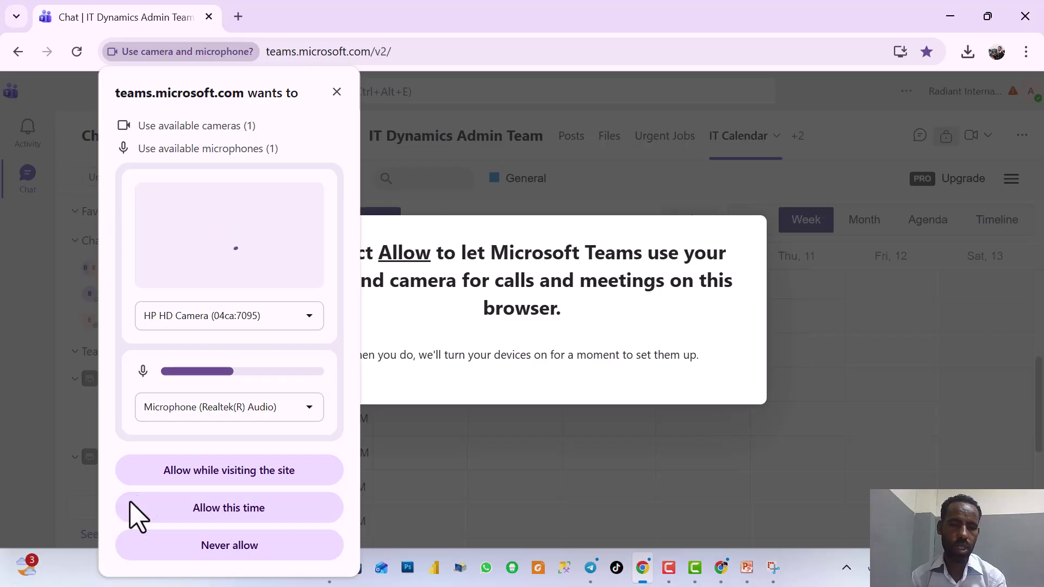
{"action": "left_click", "coordinate": [254, 510]}
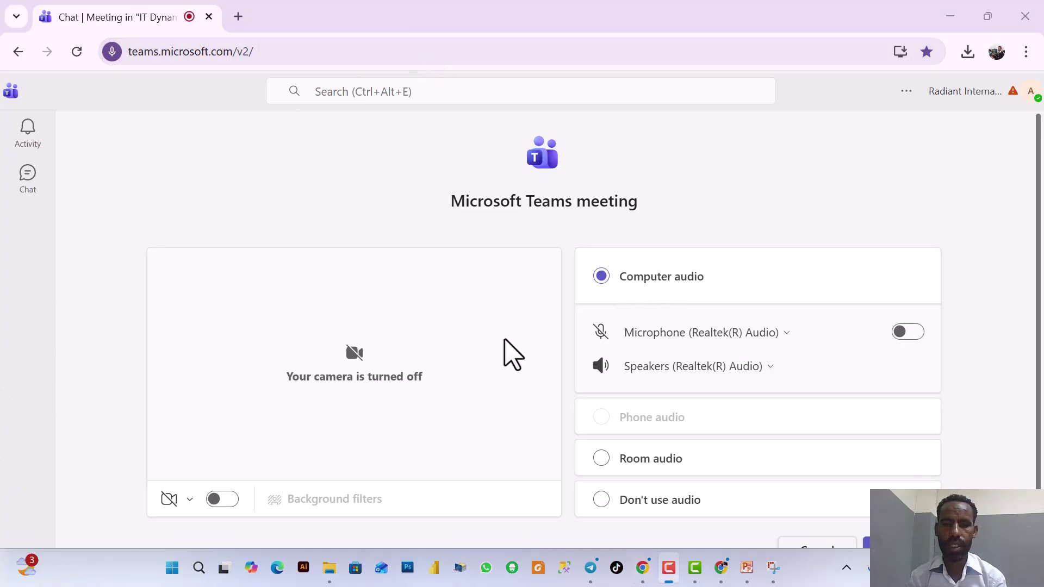
Step: Check the speaker device options and join the meeting with computer audio, keeping the camera and microphone off
{"action": "scroll", "coordinate": [479, 306], "scroll_direction": "down", "scroll_amount": 1}
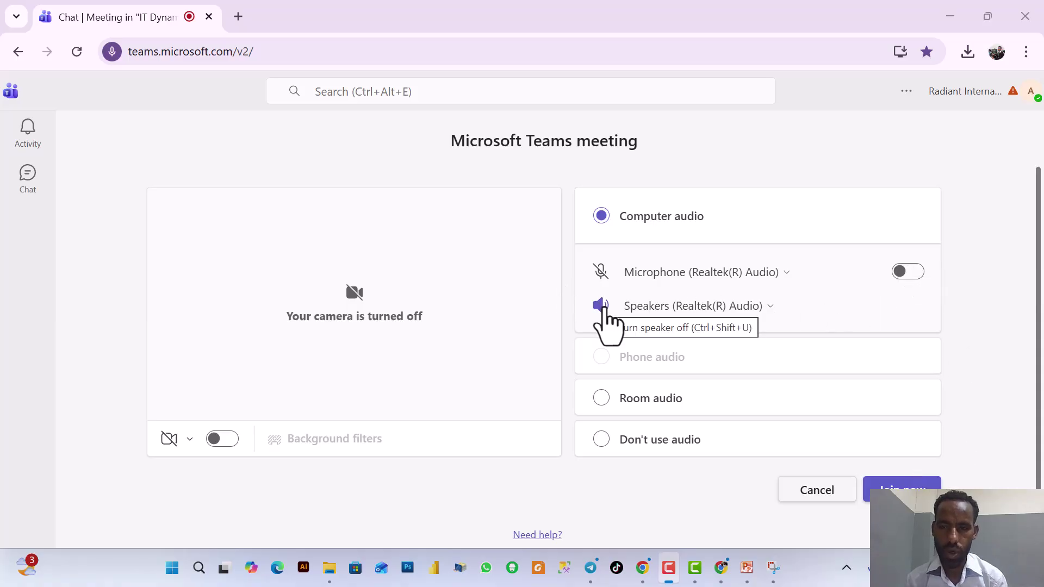
{"action": "left_click", "coordinate": [772, 308]}
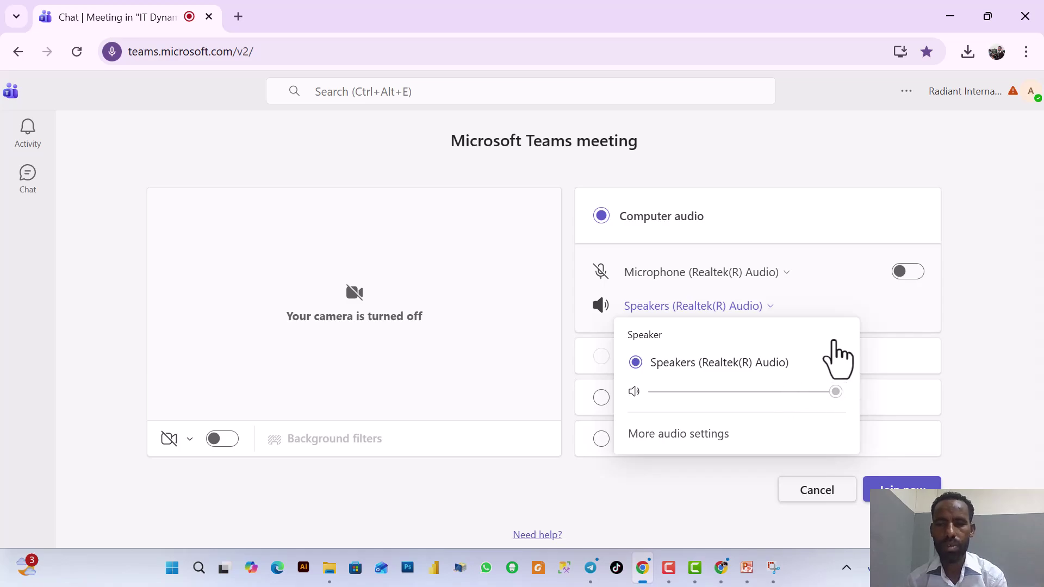
{"action": "left_click", "coordinate": [840, 251]}
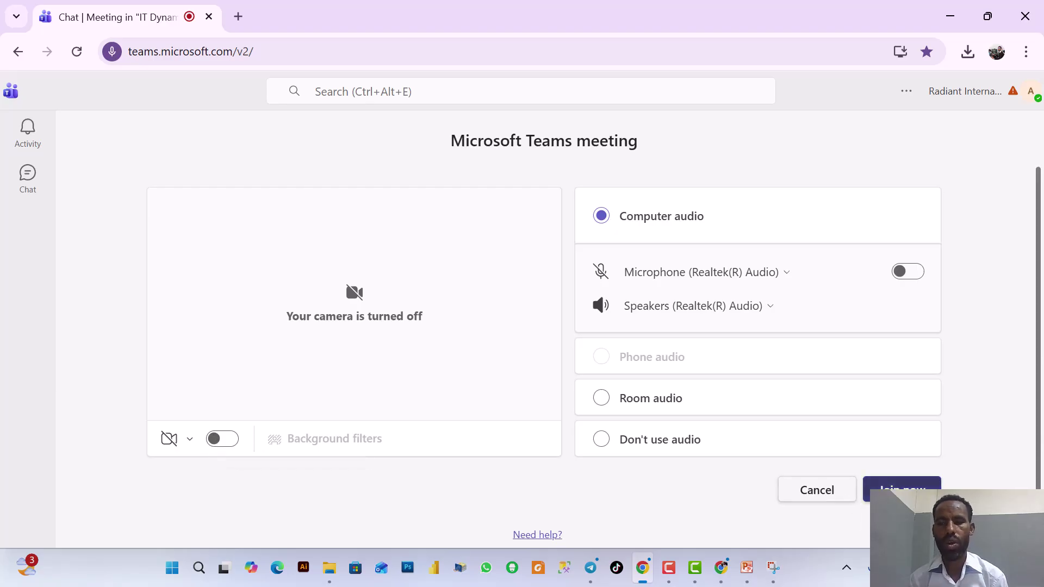
{"action": "left_click", "coordinate": [902, 490]}
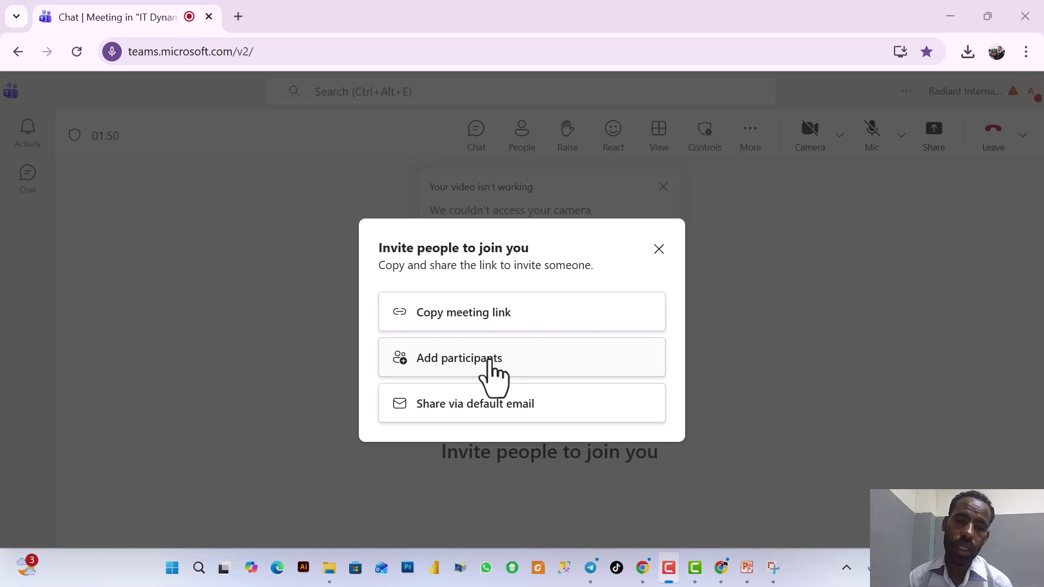
Step: Search the meeting's participants for a person by name, clear the search, and view the options for sharing the invite
{"action": "left_click", "coordinate": [491, 366]}
{"action": "left_click", "coordinate": [491, 366]}
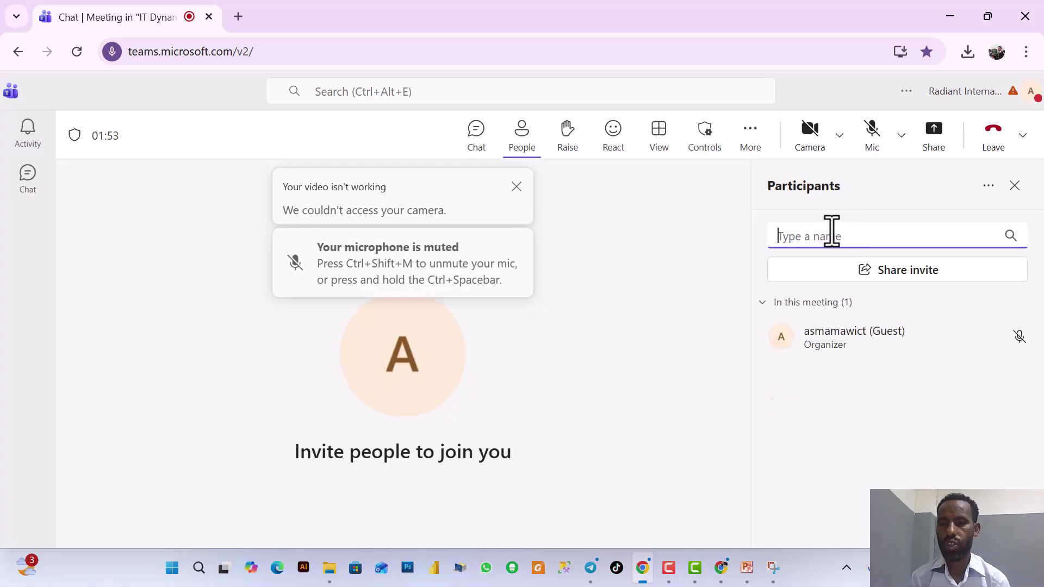
{"action": "type", "text": "aa"}
{"action": "key", "text": "BackSpace"}
{"action": "key", "text": "BackSpace"}
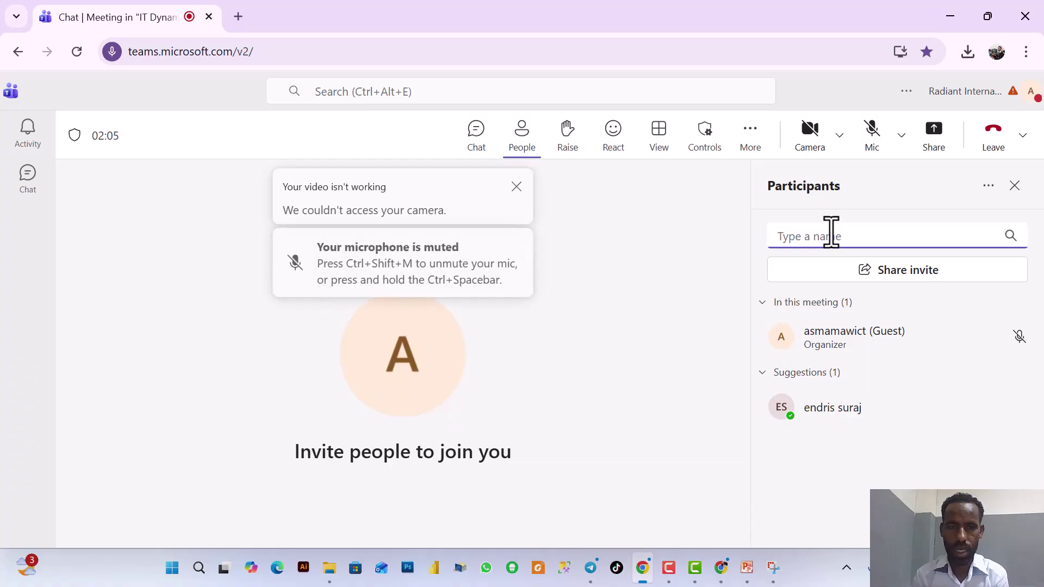
{"action": "type", "text": "end"}
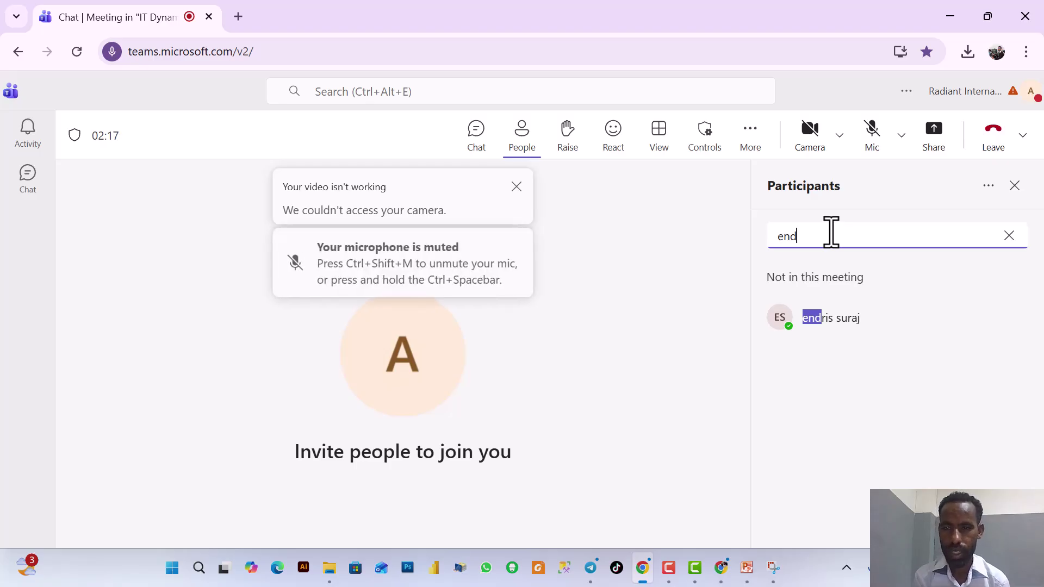
{"action": "key", "text": "BackSpace"}
{"action": "key", "text": "BackSpace"}
{"action": "key", "text": "BackSpace"}
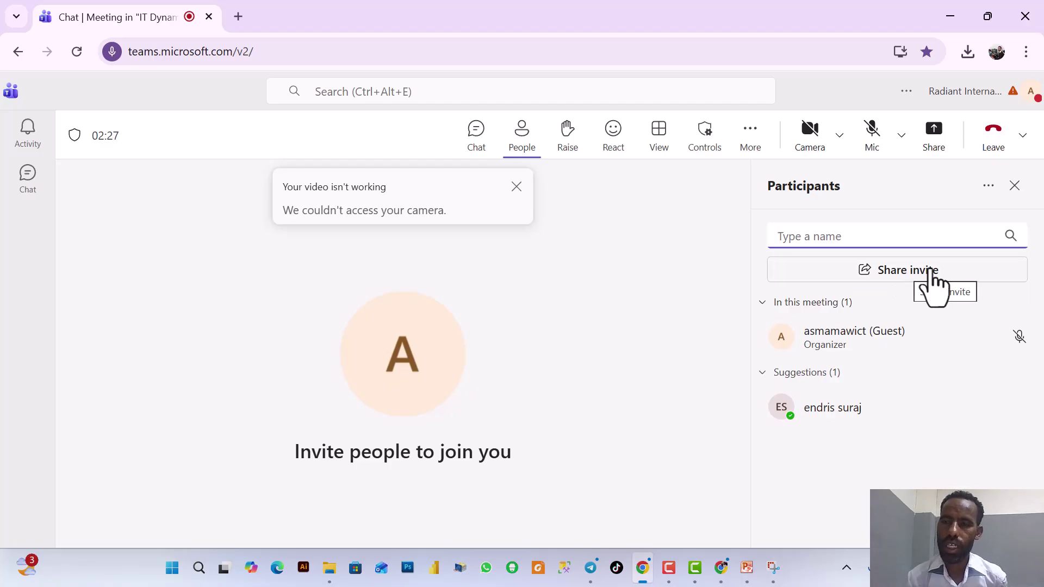
{"action": "left_click", "coordinate": [932, 275]}
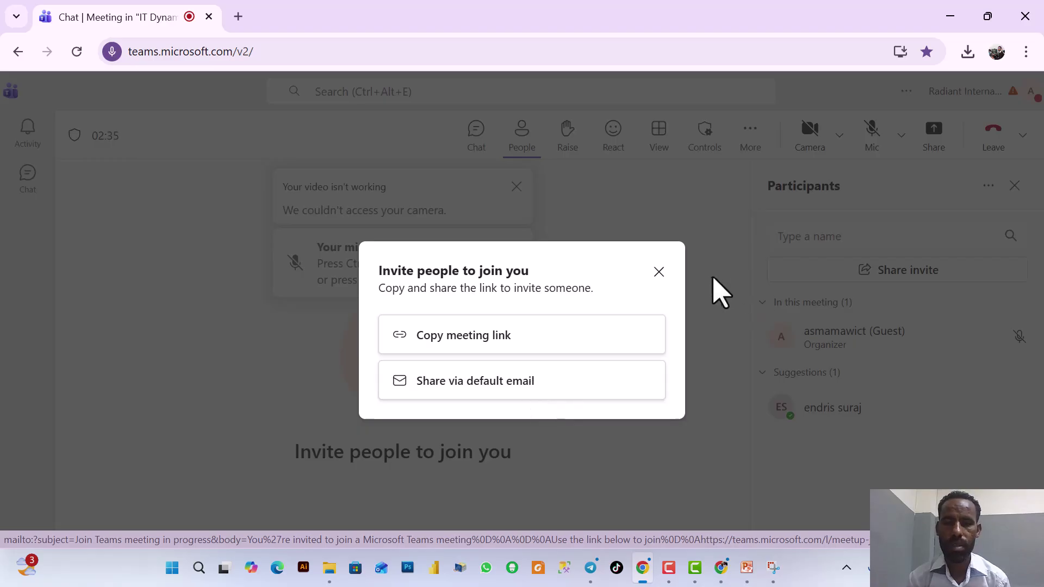
{"action": "left_click", "coordinate": [659, 271]}
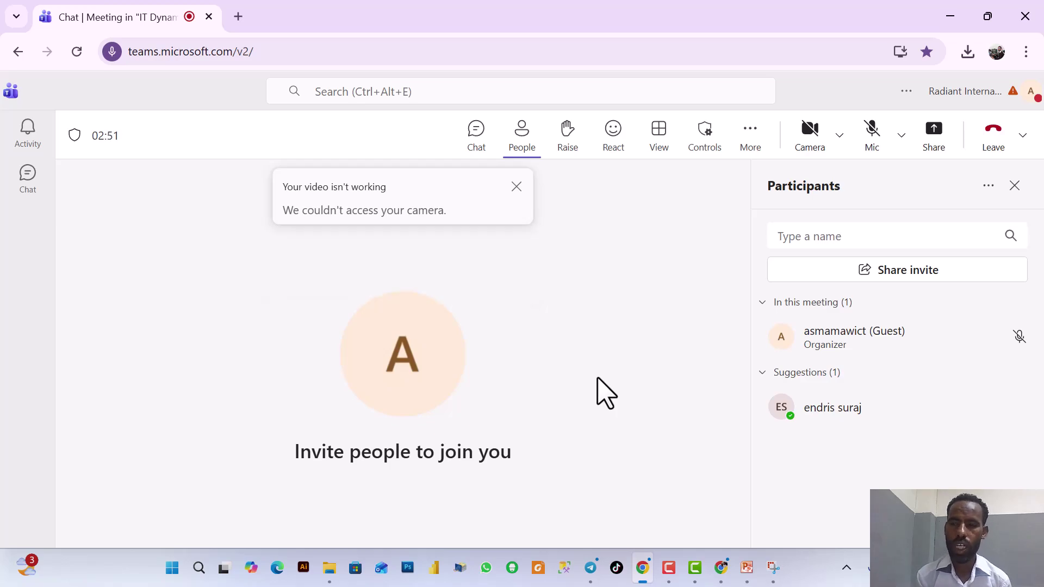
Step: Open the meeting chat, draft the message "hi", and clear the draft without sending it
{"action": "left_click", "coordinate": [489, 156]}
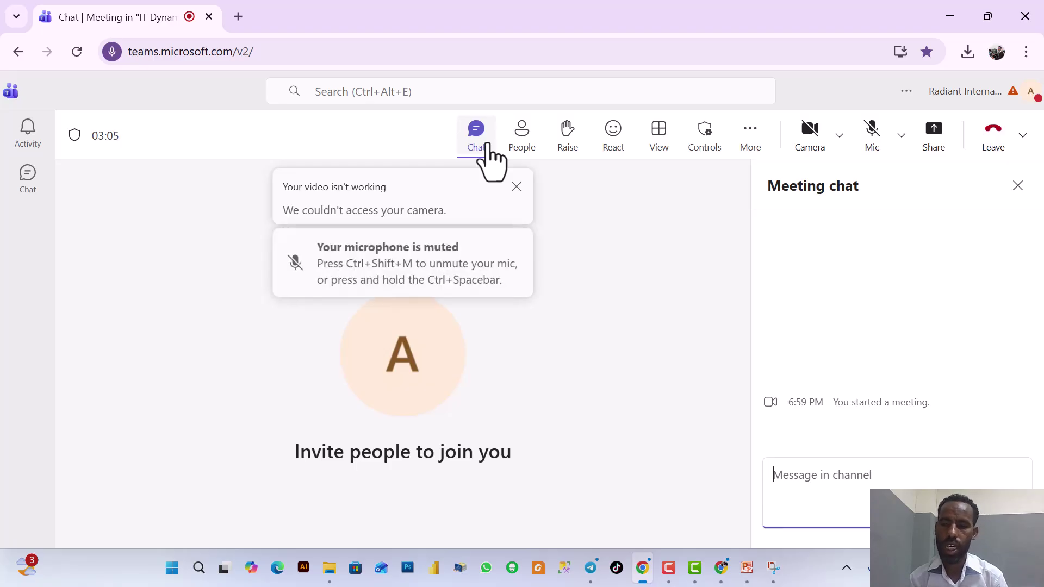
{"action": "type", "text": "hi"}
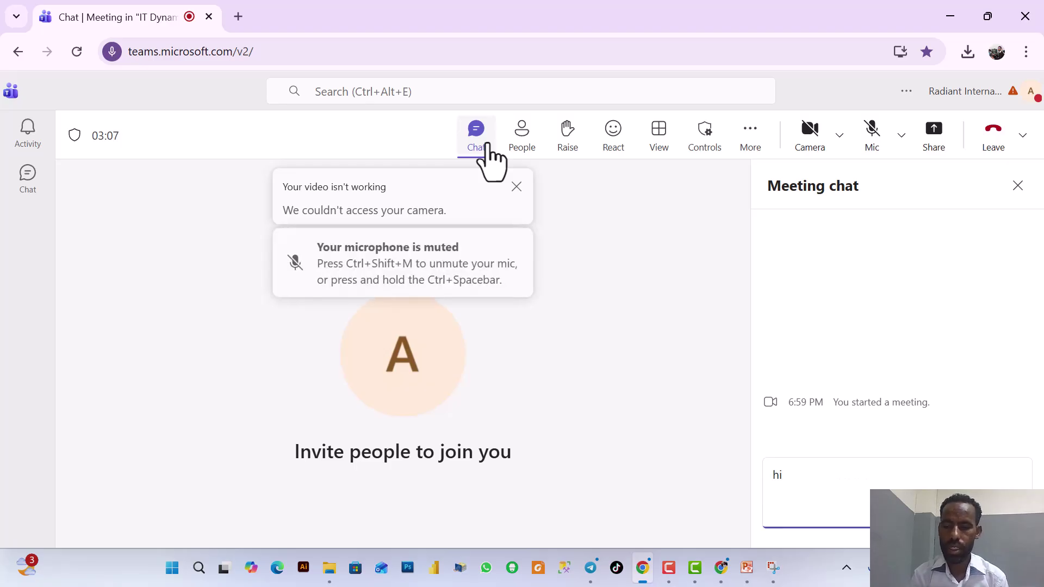
{"action": "key", "text": "BackSpace"}
{"action": "key", "text": "BackSpace"}
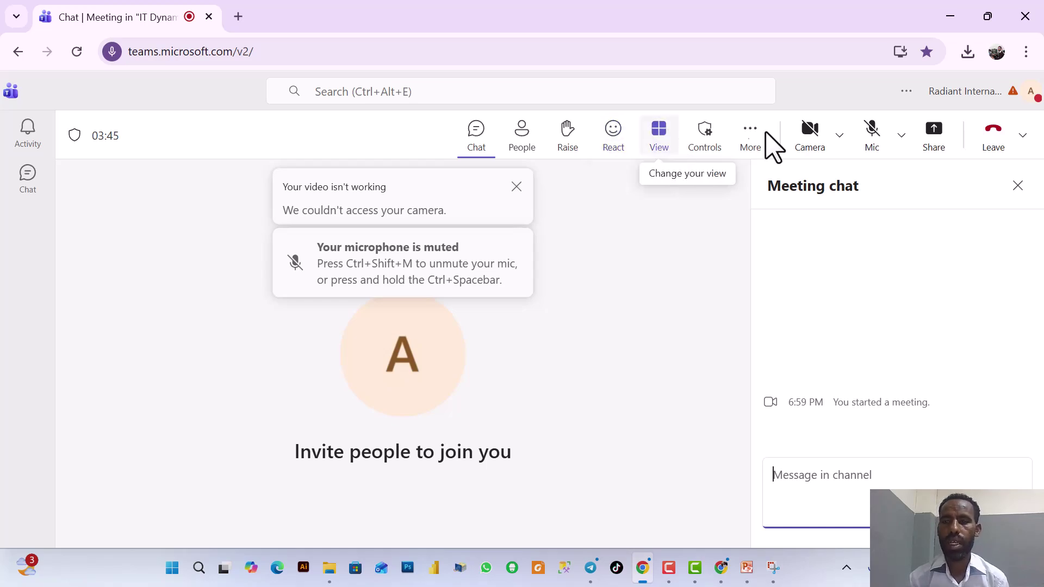
Step: Review the meeting's camera and audio options and the Chrome tab, window and entire screen sharing choices without sharing anything
{"action": "left_click", "coordinate": [841, 144]}
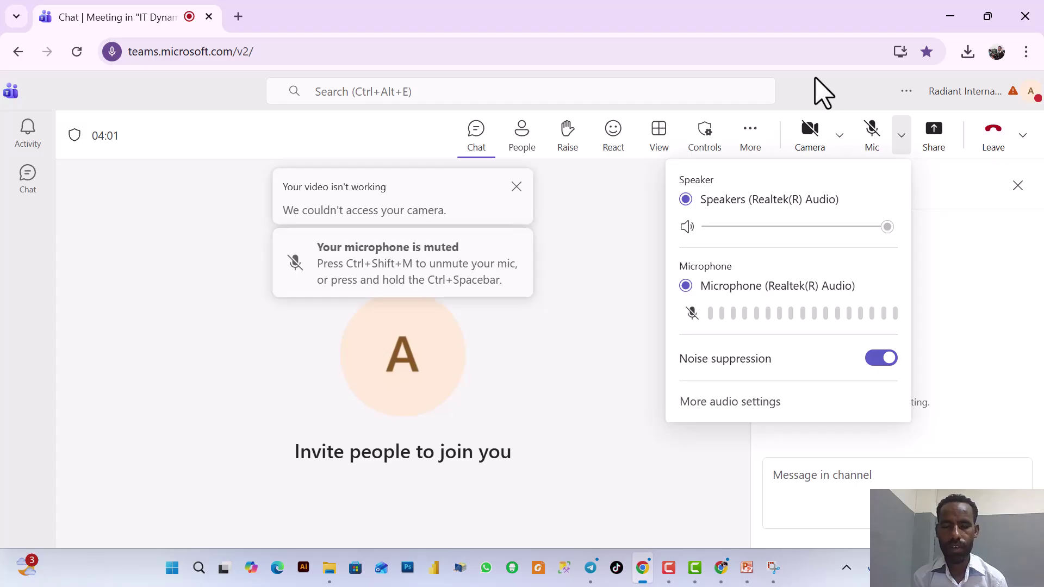
{"action": "left_click", "coordinate": [940, 142]}
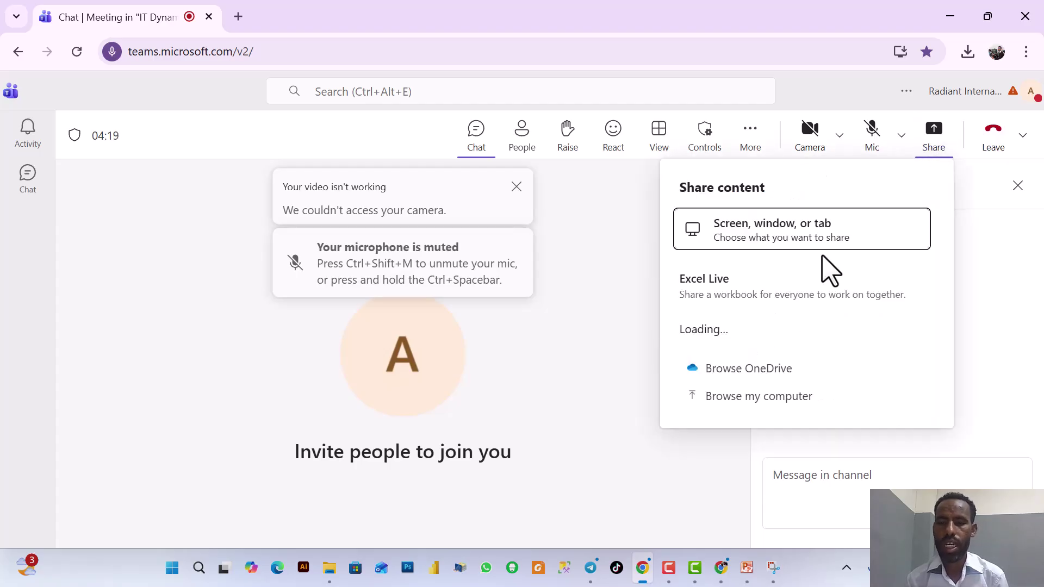
{"action": "left_click", "coordinate": [739, 233]}
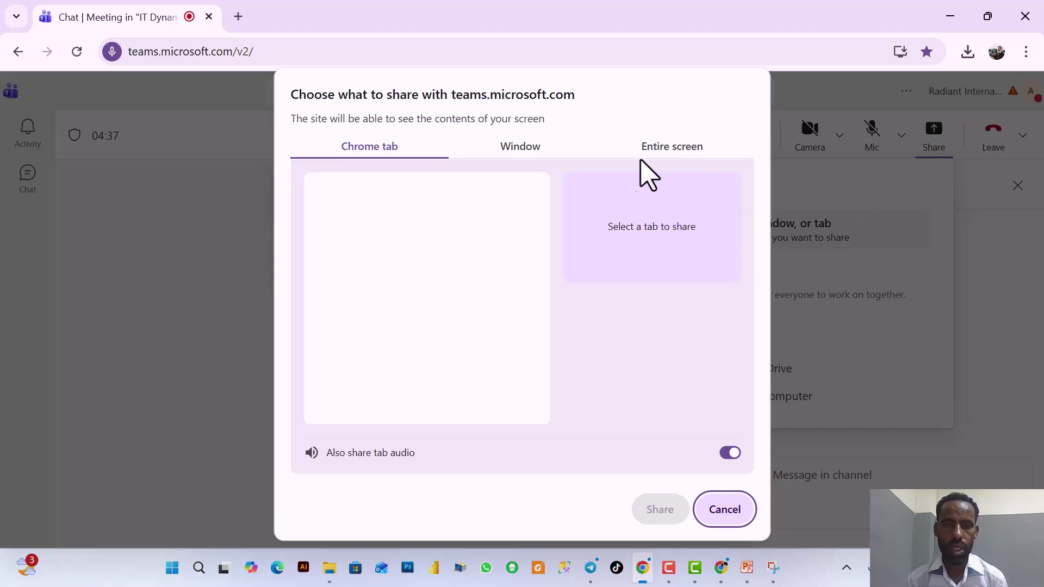
{"action": "left_click", "coordinate": [523, 156]}
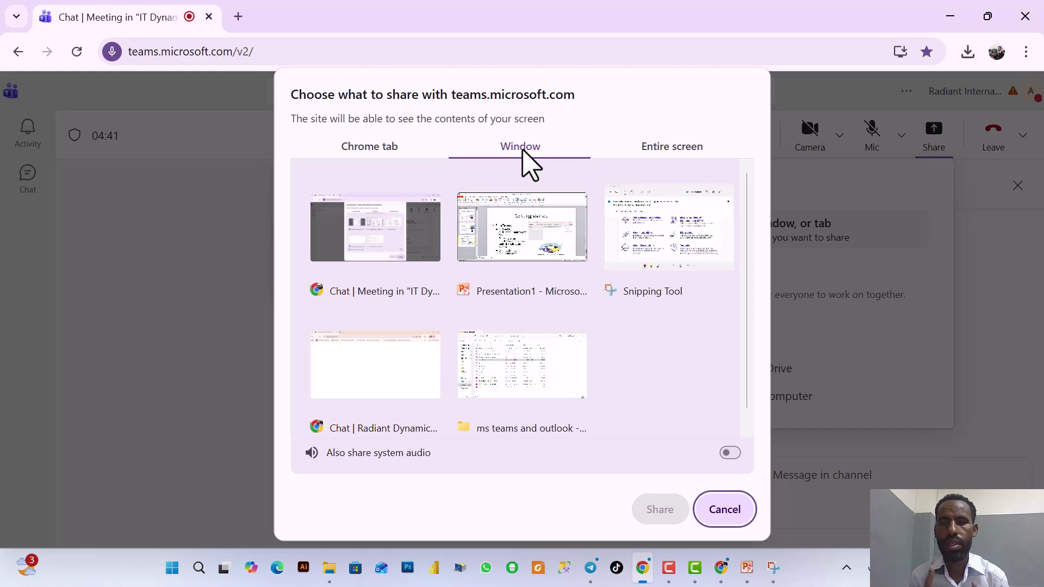
{"action": "left_click", "coordinate": [669, 164]}
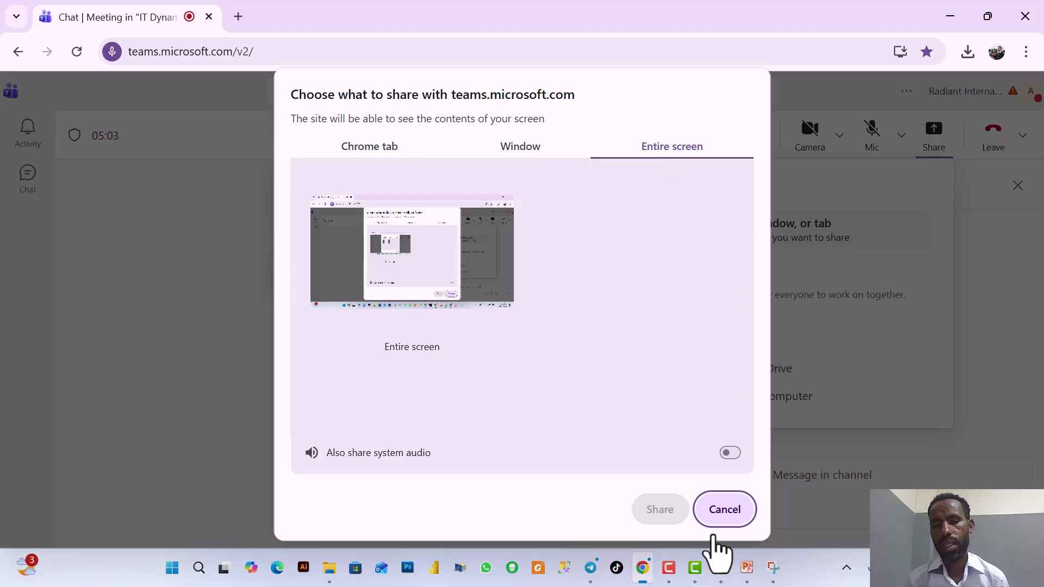
{"action": "key", "text": "Escape"}
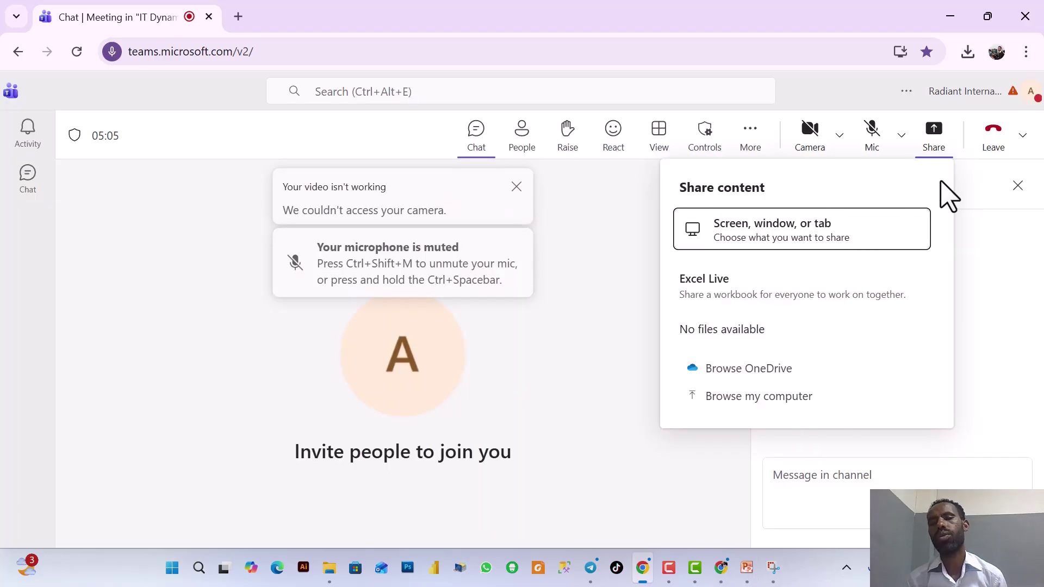
{"action": "key", "text": "Escape"}
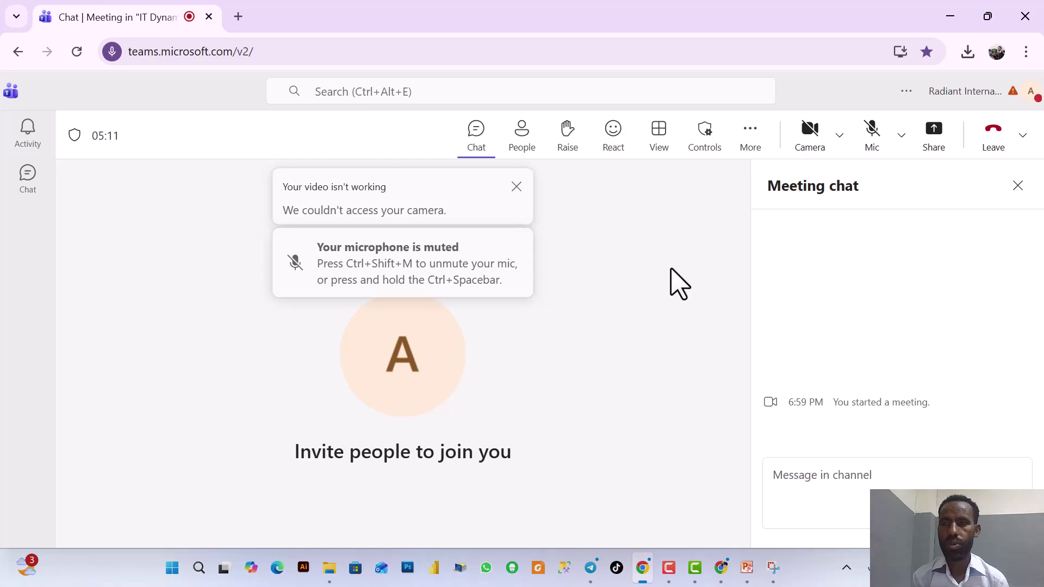
Step: View the options for leaving or ending the meeting, go back to Chat, and hang up the channel meeting
{"action": "left_click", "coordinate": [1023, 135]}
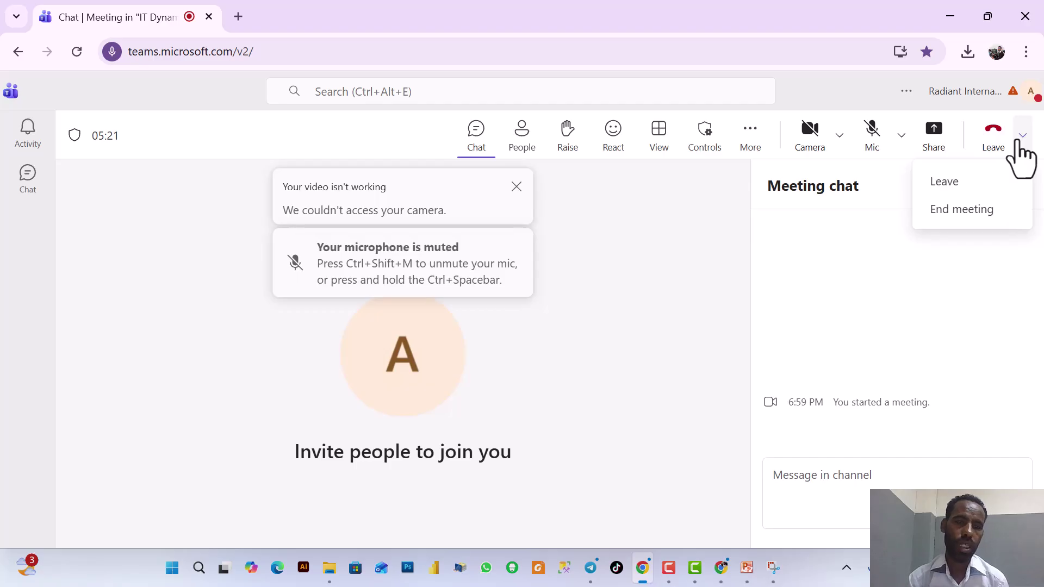
{"action": "left_click", "coordinate": [46, 161]}
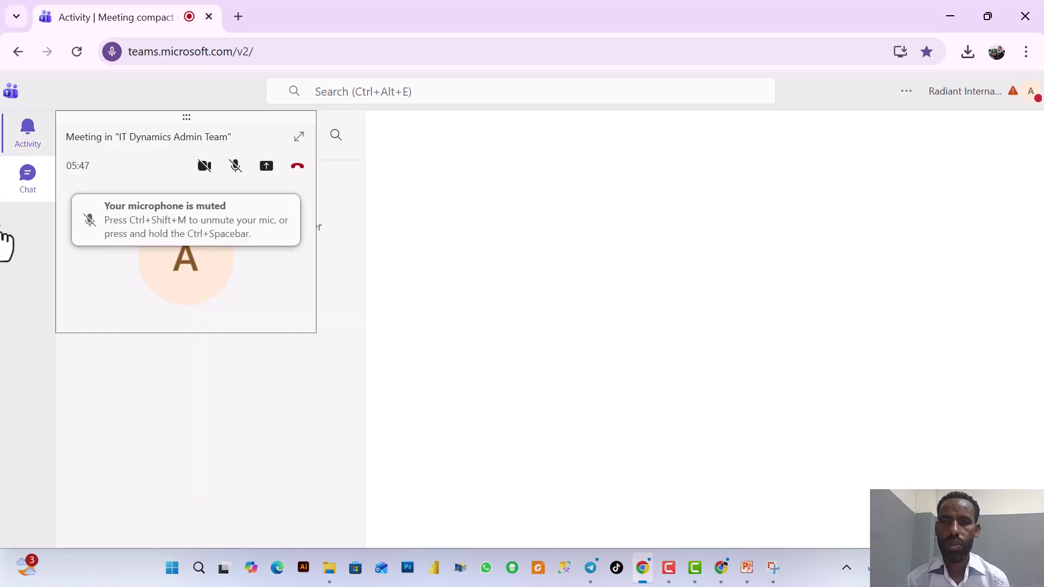
{"action": "left_click", "coordinate": [28, 175]}
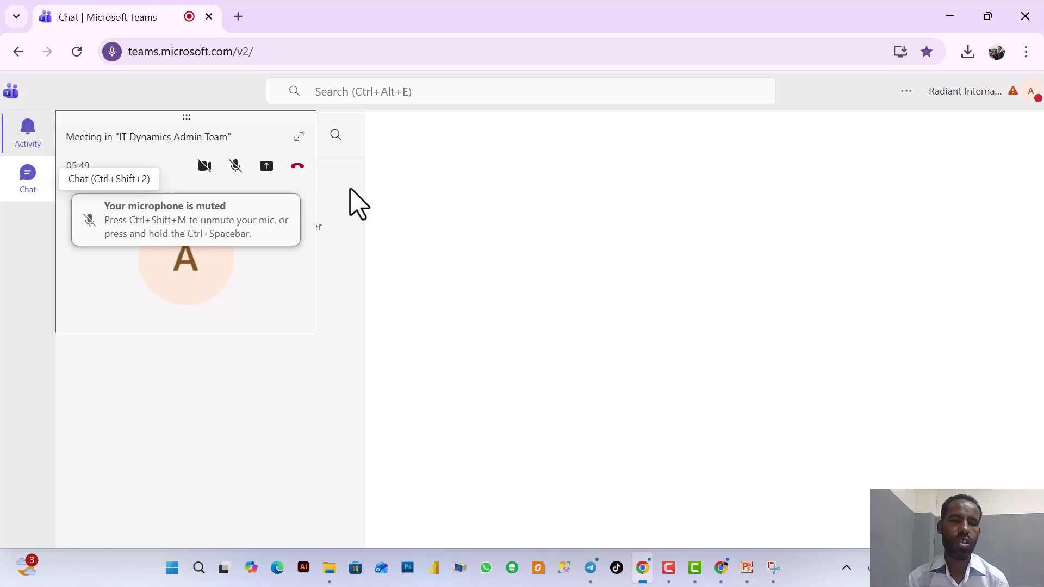
{"action": "left_click", "coordinate": [297, 164]}
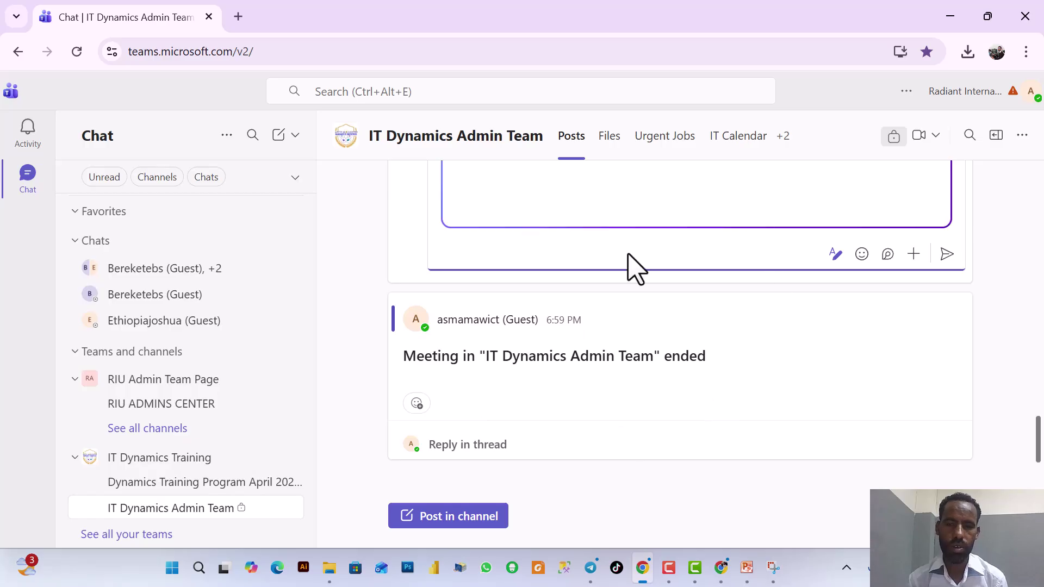
Step: Look back through the earlier posts in the IT Dynamics Admin Team channel
{"action": "scroll", "coordinate": [686, 304], "scroll_direction": "up", "scroll_amount": 5}
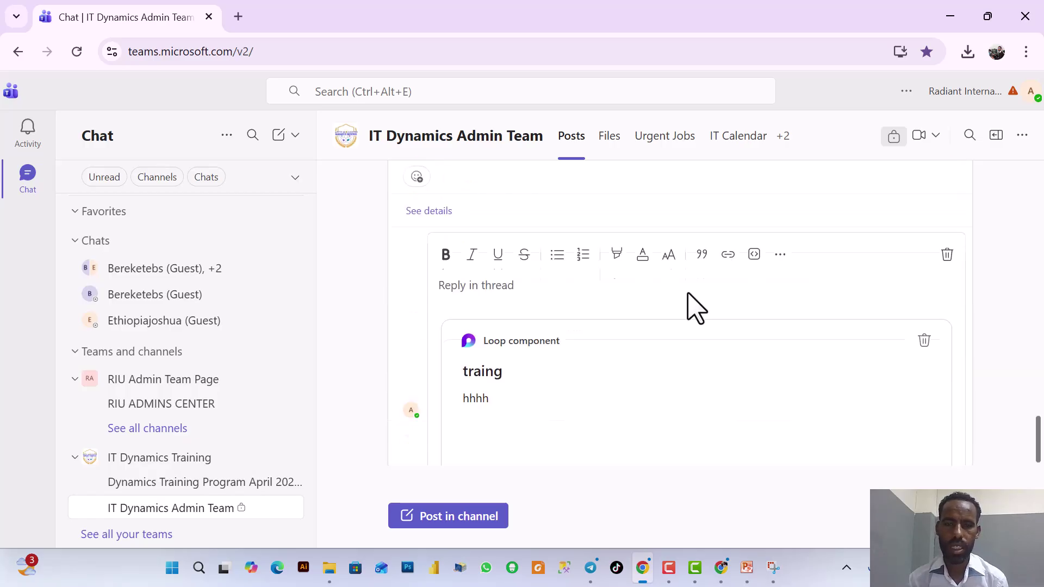
{"action": "scroll", "coordinate": [698, 307], "scroll_direction": "up", "scroll_amount": 5}
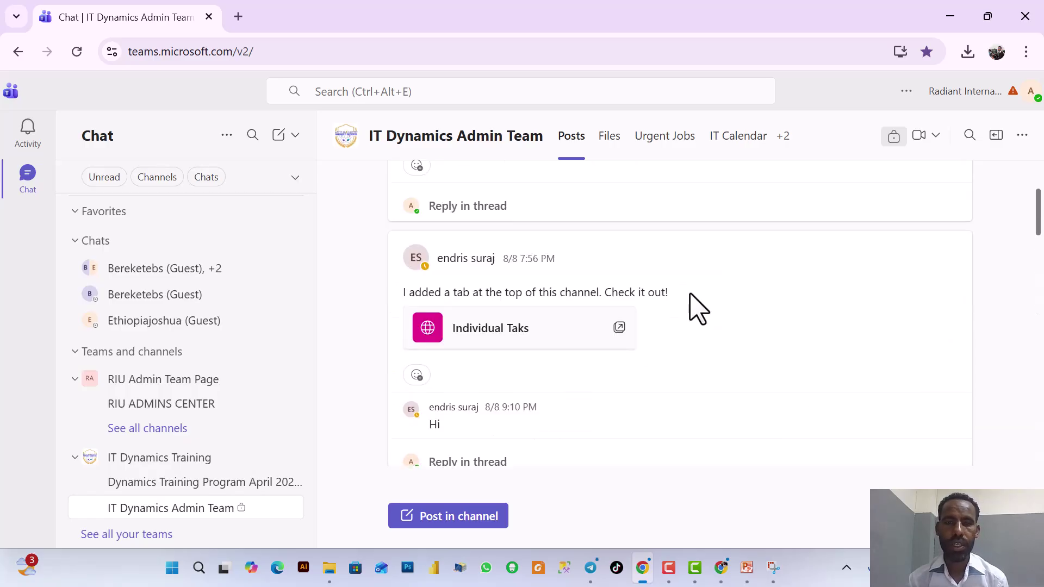
{"action": "scroll", "coordinate": [698, 307], "scroll_direction": "up", "scroll_amount": 5}
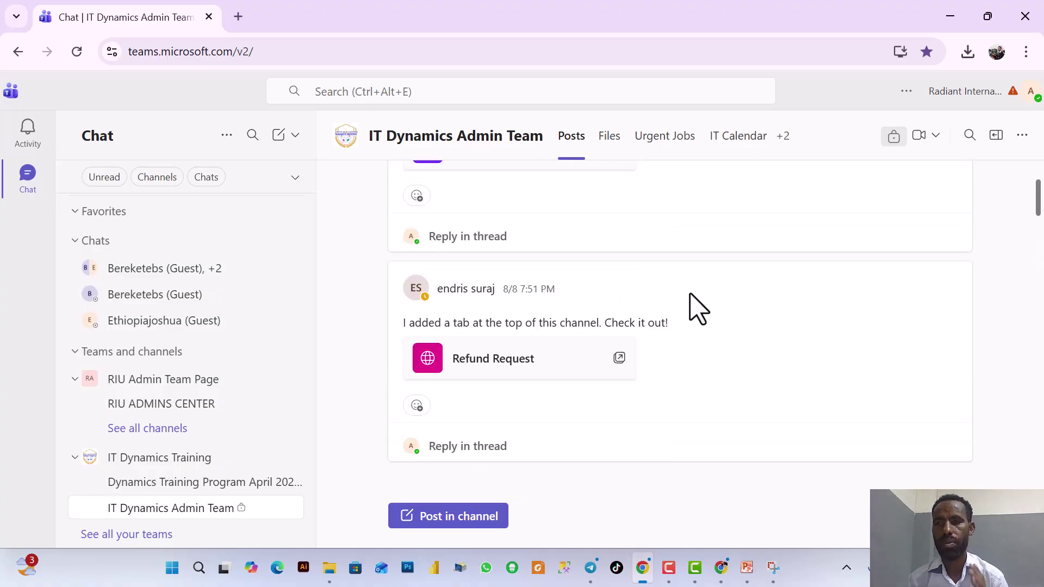
Step: View the account switching options, then switch to the Chrome window with the personal Teams account and add a blank browser tab beside it
{"action": "left_click", "coordinate": [1031, 104]}
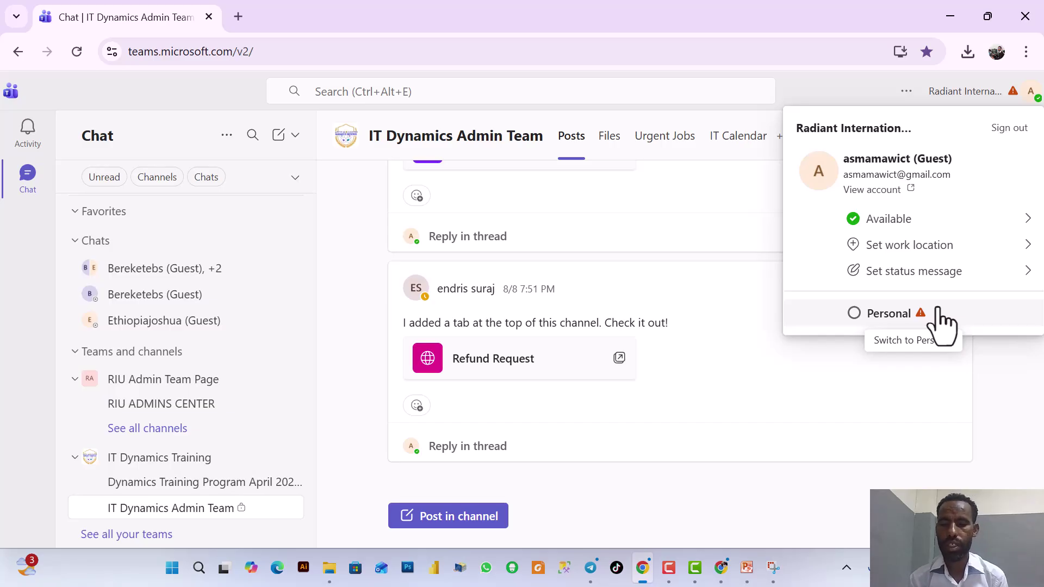
{"action": "left_click", "coordinate": [722, 570]}
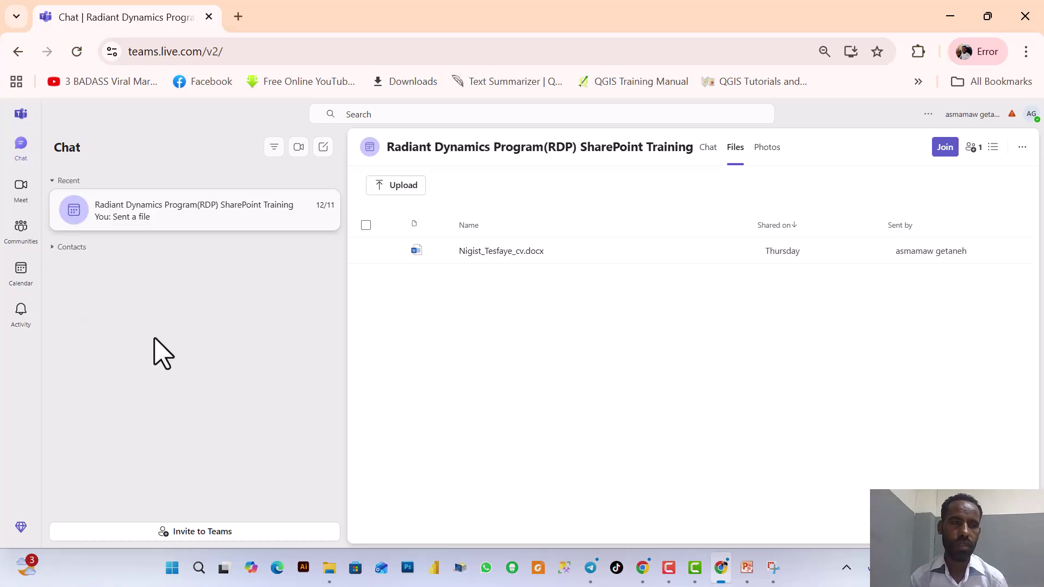
{"action": "left_click", "coordinate": [238, 17]}
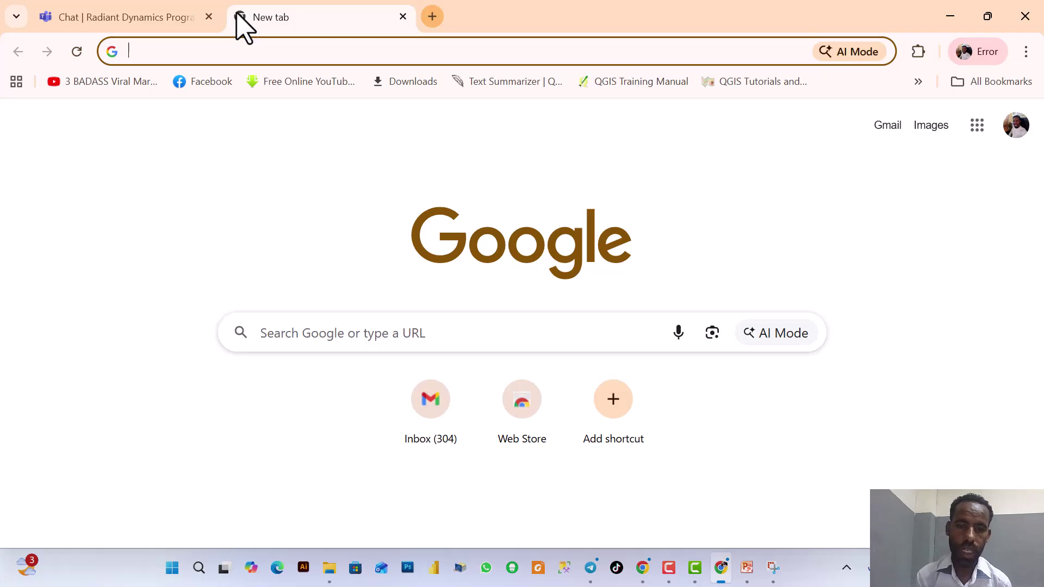
{"action": "left_click", "coordinate": [109, 22]}
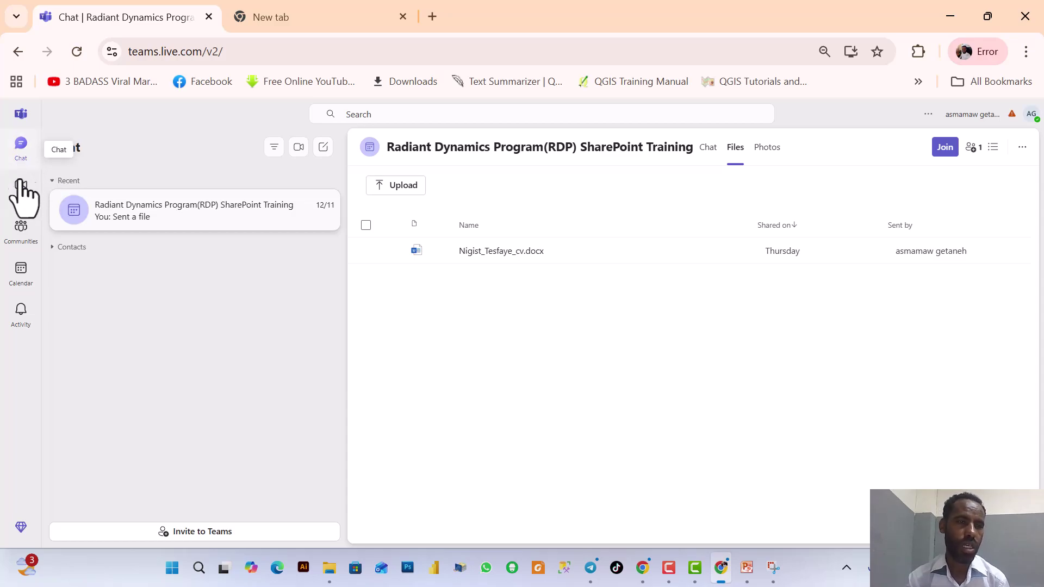
Step: Start scheduling a new meeting from the Meet page and review its start and end date, time, repeat and attendee fields
{"action": "left_click", "coordinate": [22, 227]}
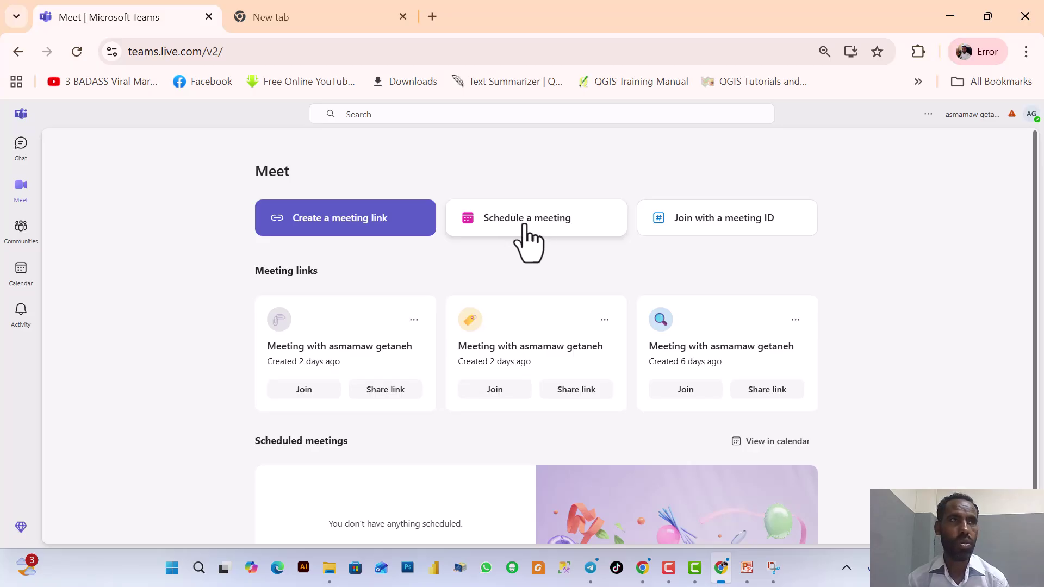
{"action": "left_click", "coordinate": [525, 225]}
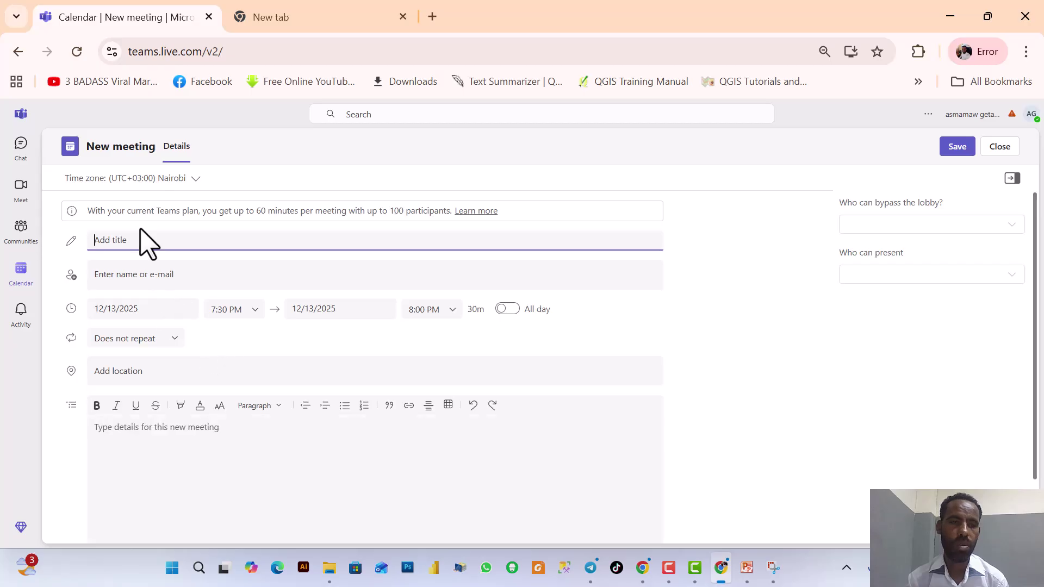
{"action": "left_click", "coordinate": [140, 305]}
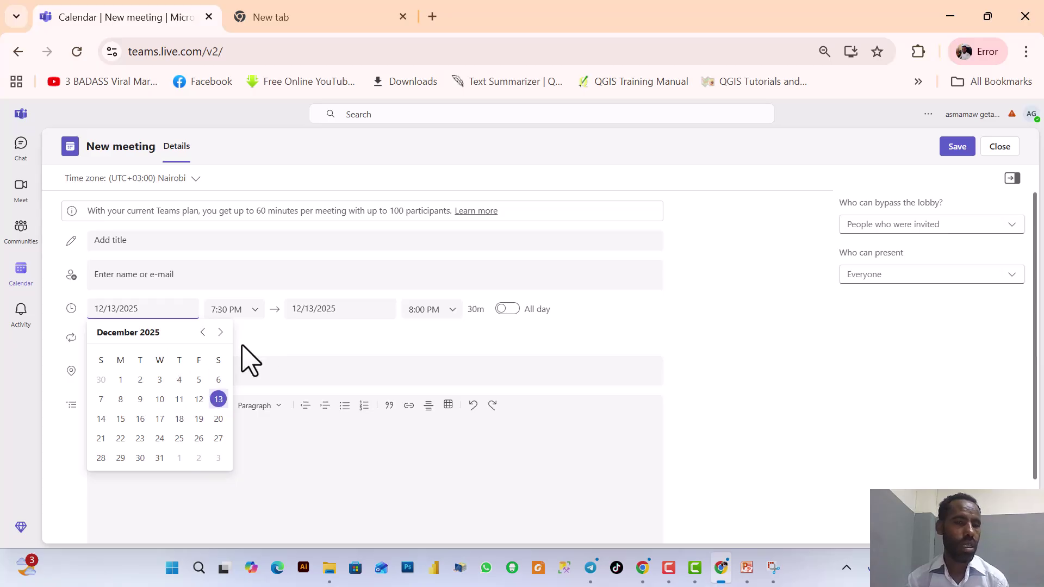
{"action": "left_click", "coordinate": [258, 312]}
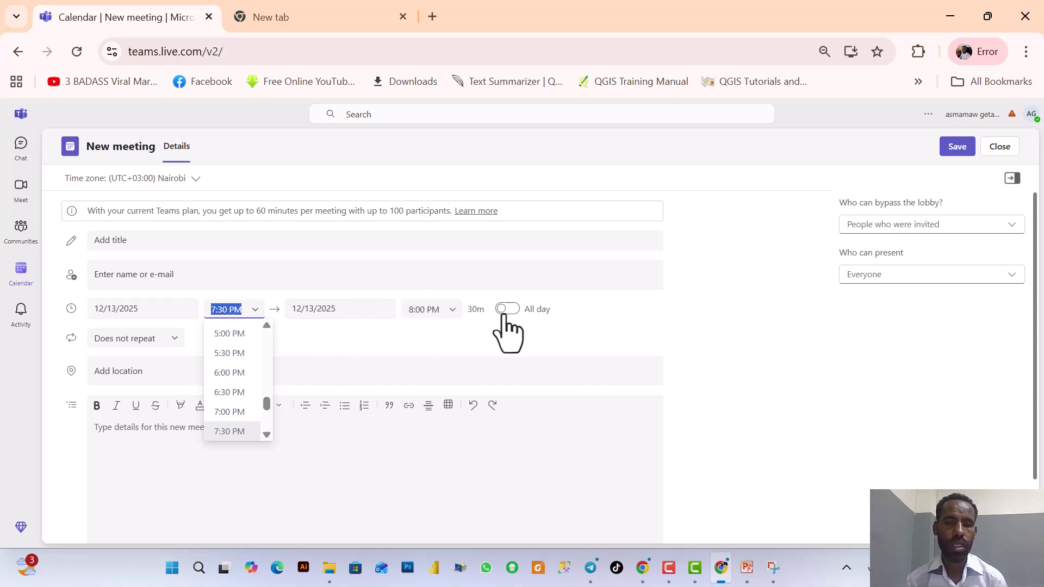
{"action": "left_click", "coordinate": [371, 309]}
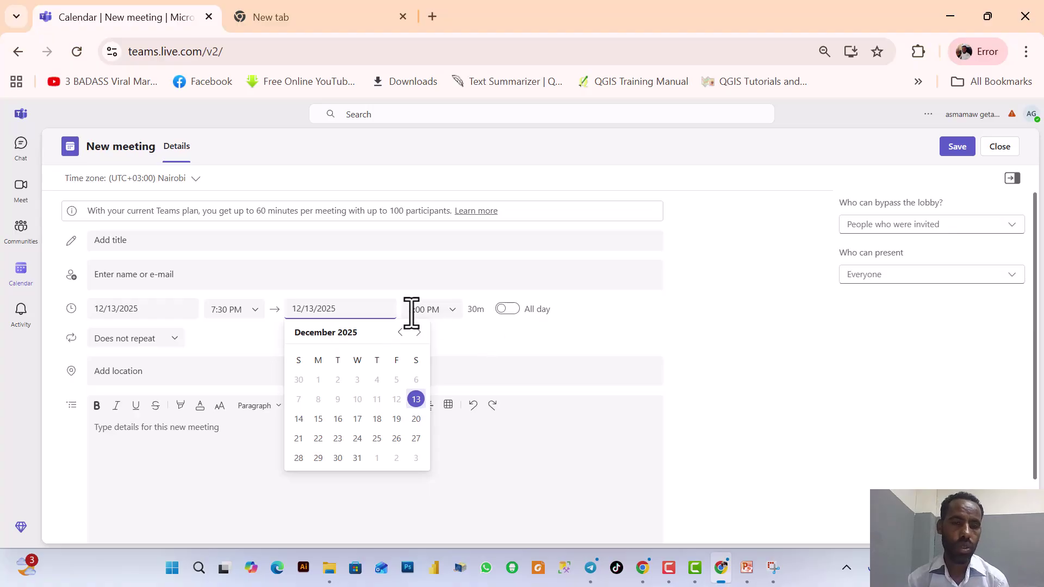
{"action": "left_click", "coordinate": [383, 307]}
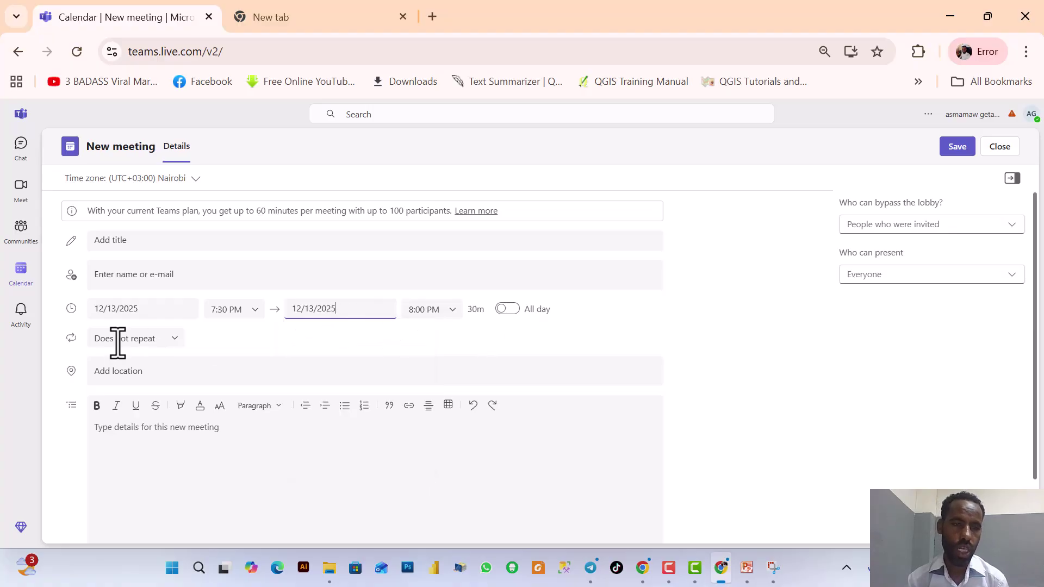
{"action": "left_click", "coordinate": [177, 341]}
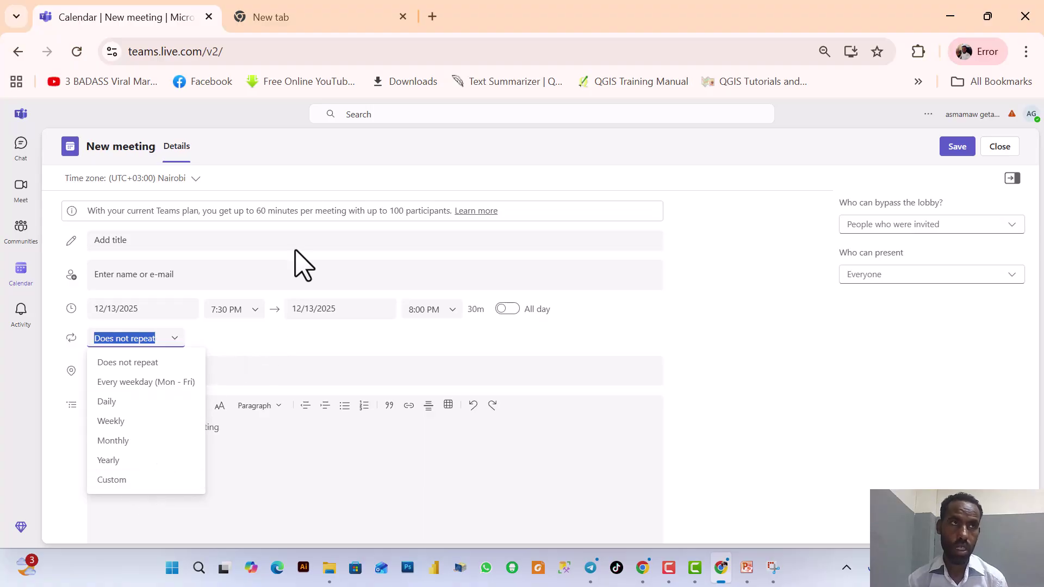
{"action": "left_click", "coordinate": [356, 272]}
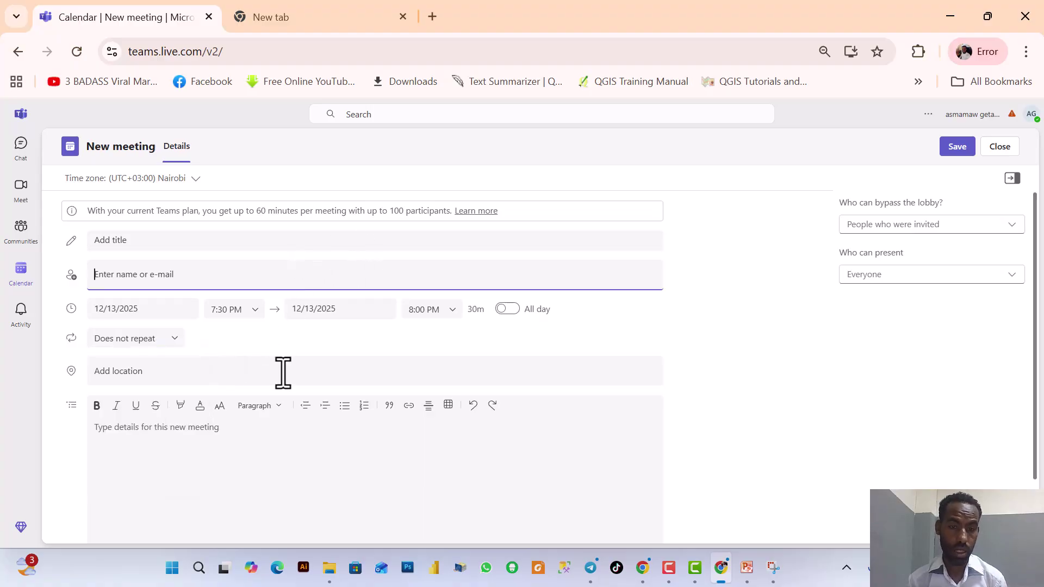
Step: Enter trial text in the new meeting's details and clear it again
{"action": "left_click", "coordinate": [174, 432]}
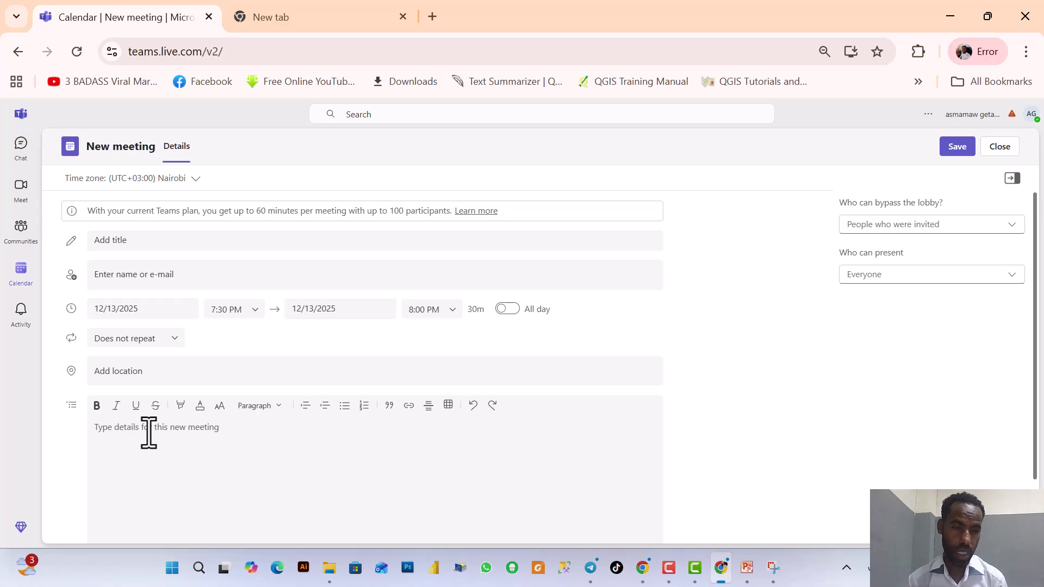
{"action": "type", "text": "bb"}
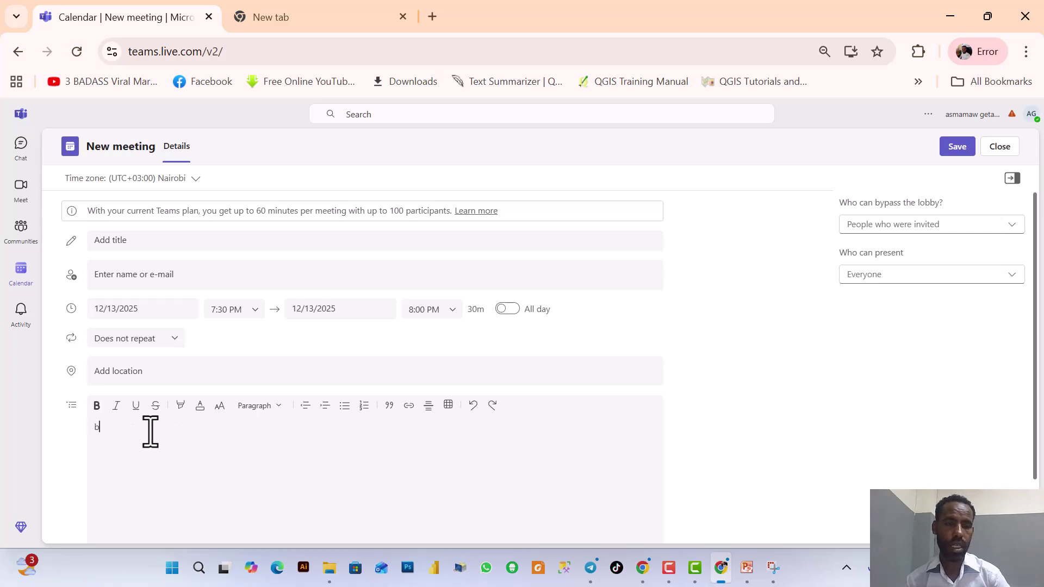
{"action": "key", "text": "BackSpace"}
{"action": "key", "text": "BackSpace"}
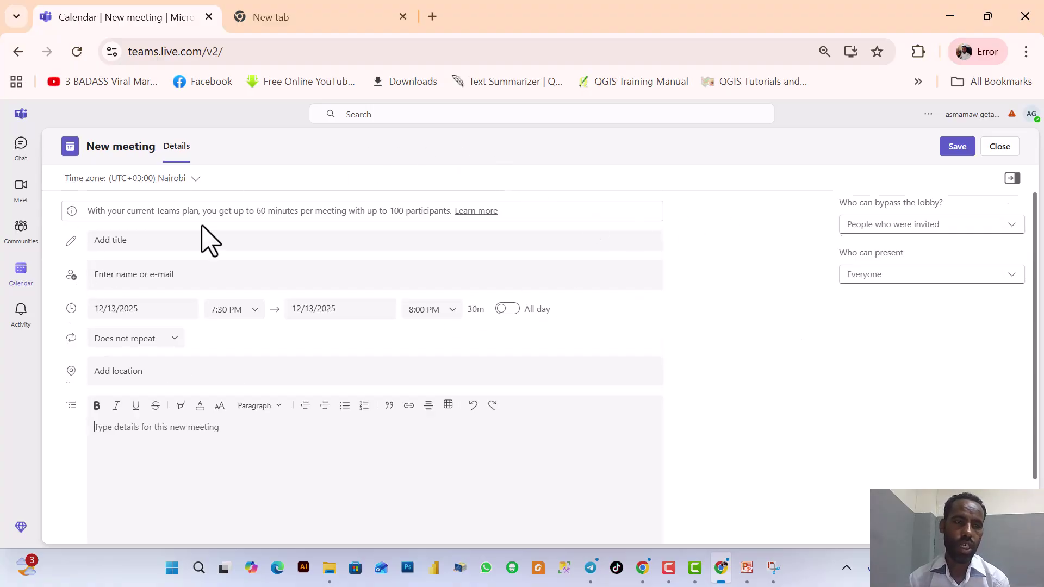
Step: Try closing the new meeting form, choose to continue editing, and return to Meet to view the meeting links and scheduled meetings
{"action": "scroll", "coordinate": [205, 233], "scroll_direction": "down", "scroll_amount": 1}
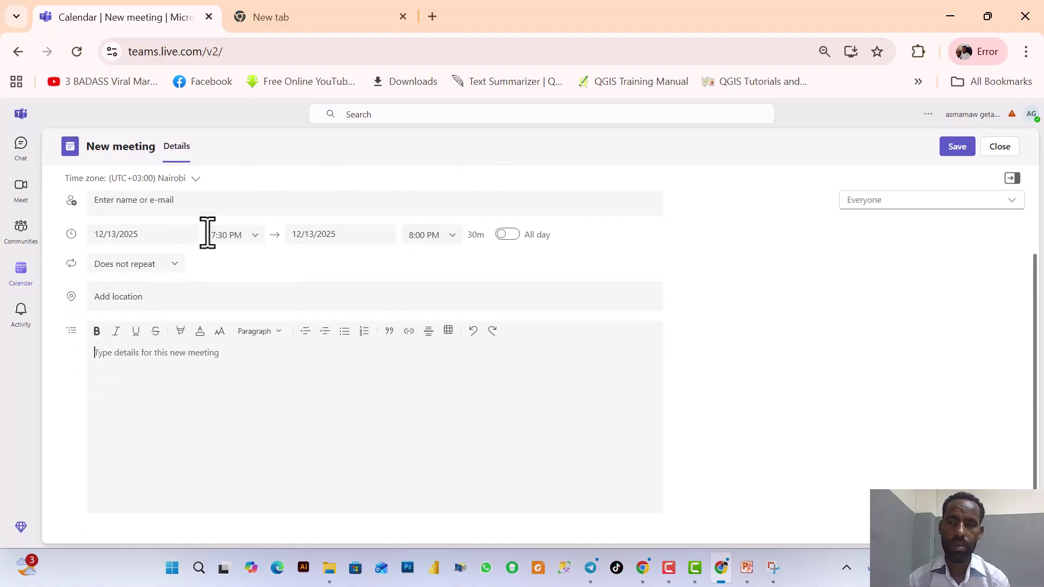
{"action": "left_click", "coordinate": [999, 148]}
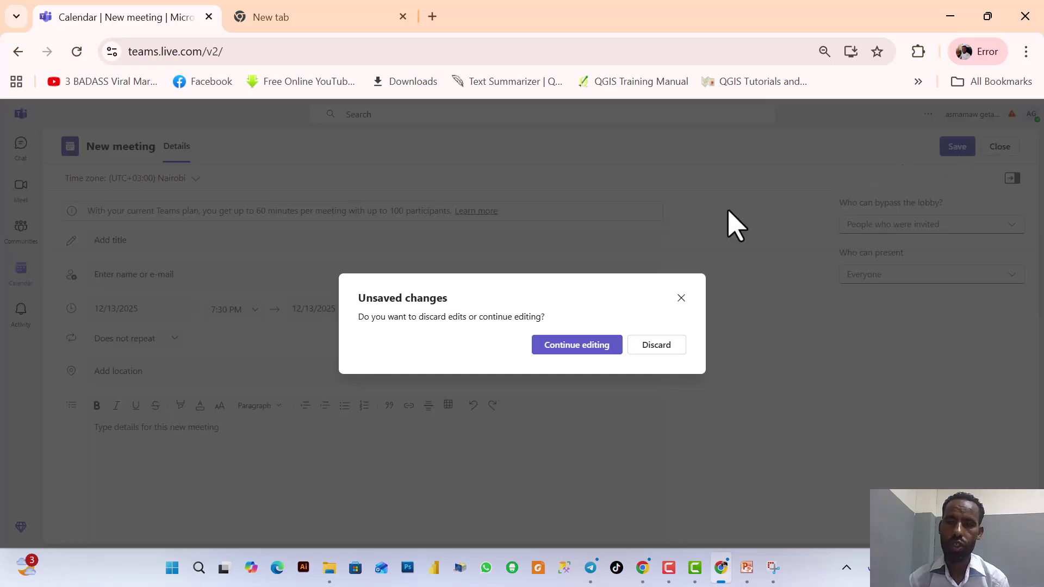
{"action": "left_click", "coordinate": [603, 351]}
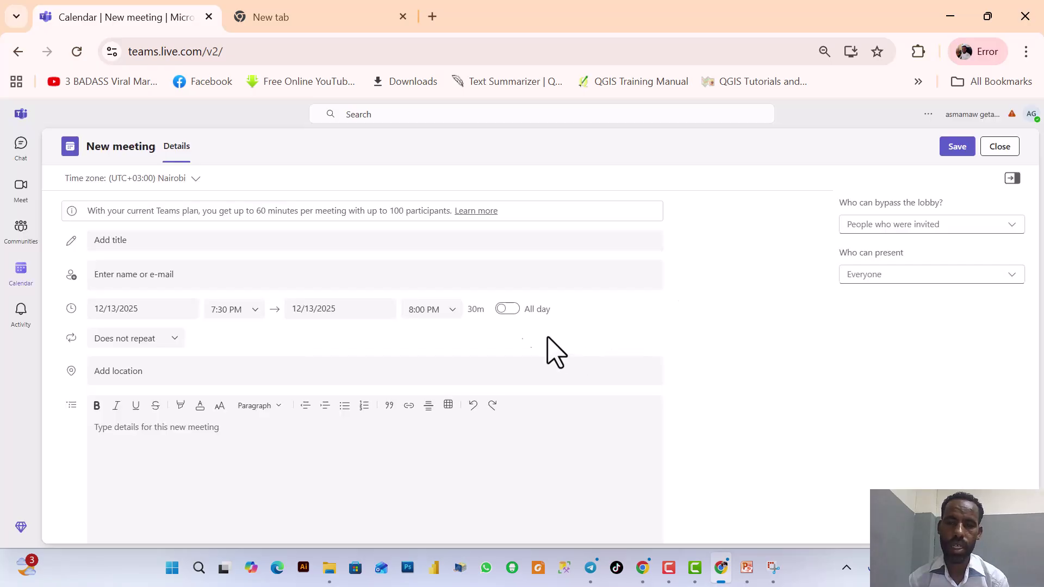
{"action": "left_click", "coordinate": [21, 187]}
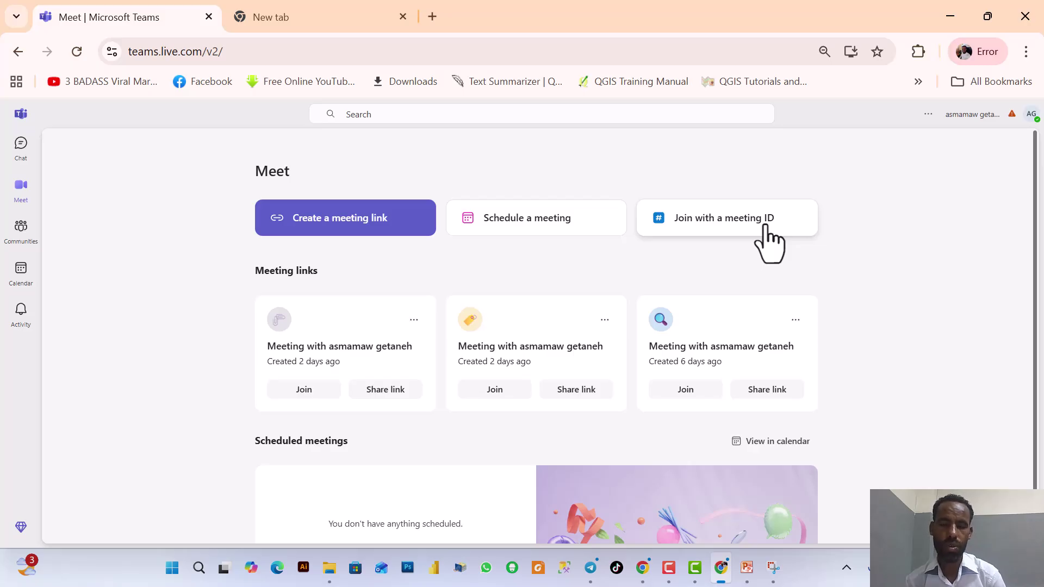
{"action": "scroll", "coordinate": [753, 228], "scroll_direction": "down", "scroll_amount": 1}
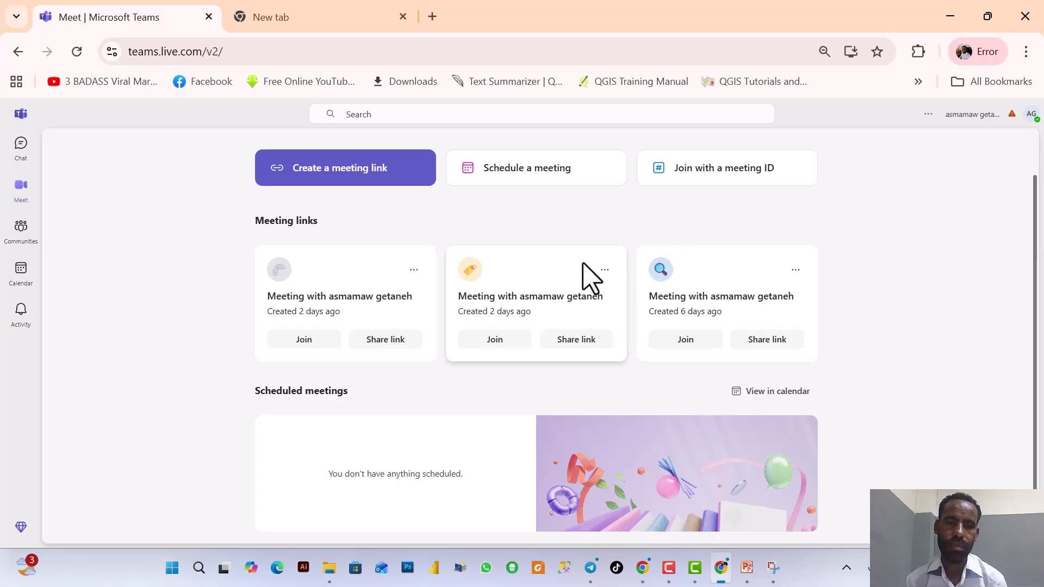
Step: Add a channel named "RIU family 2" to the RIU Family community
{"action": "left_click", "coordinate": [19, 237]}
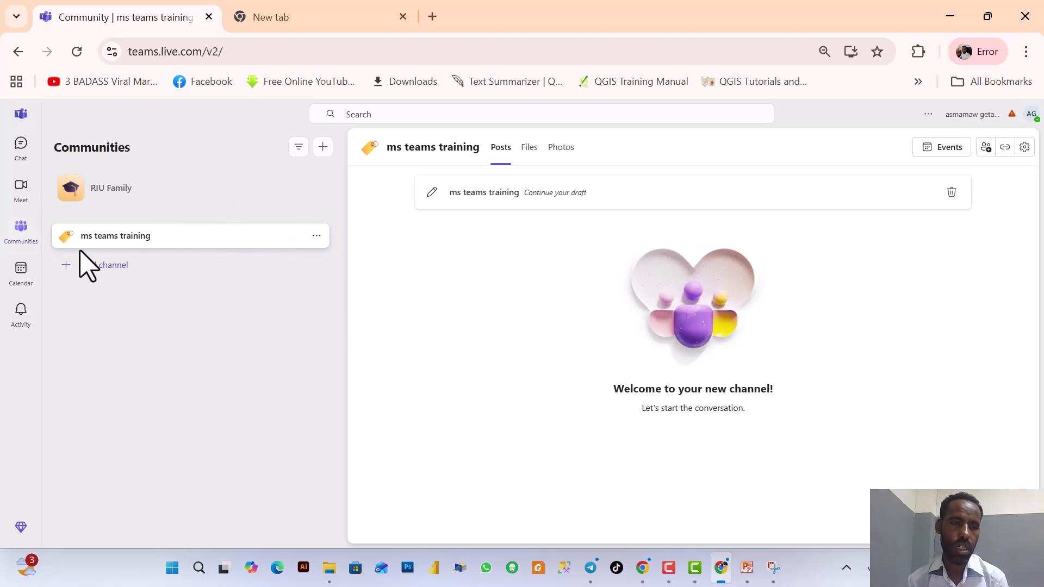
{"action": "left_click", "coordinate": [98, 266]}
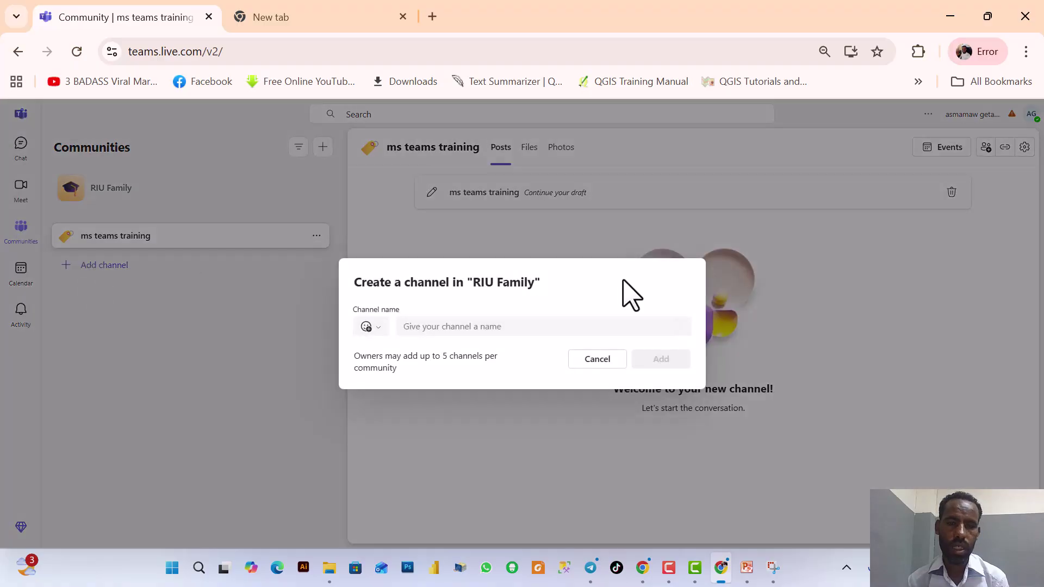
{"action": "left_click", "coordinate": [453, 330]}
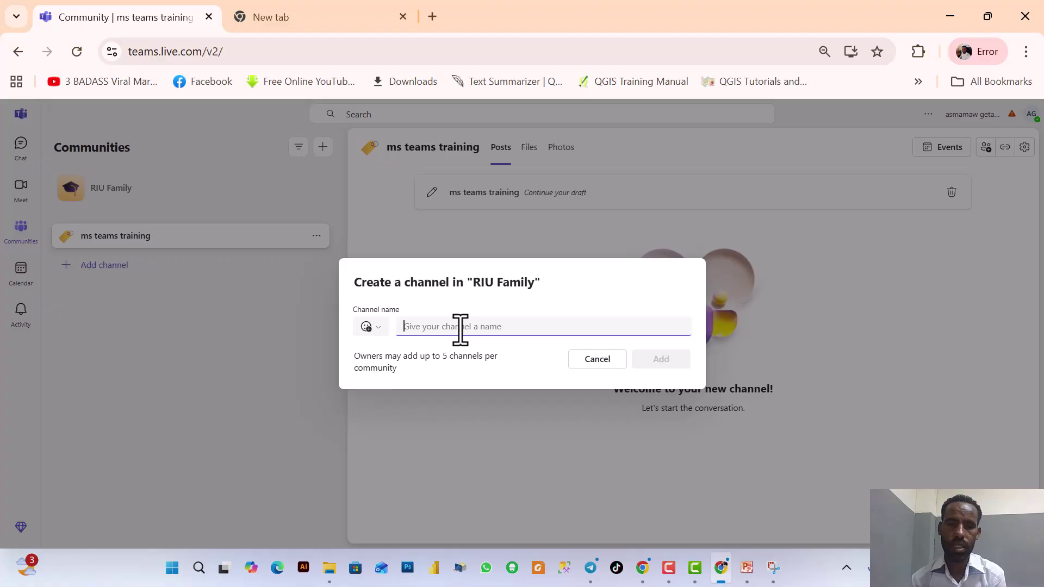
{"action": "type", "text": "R"}
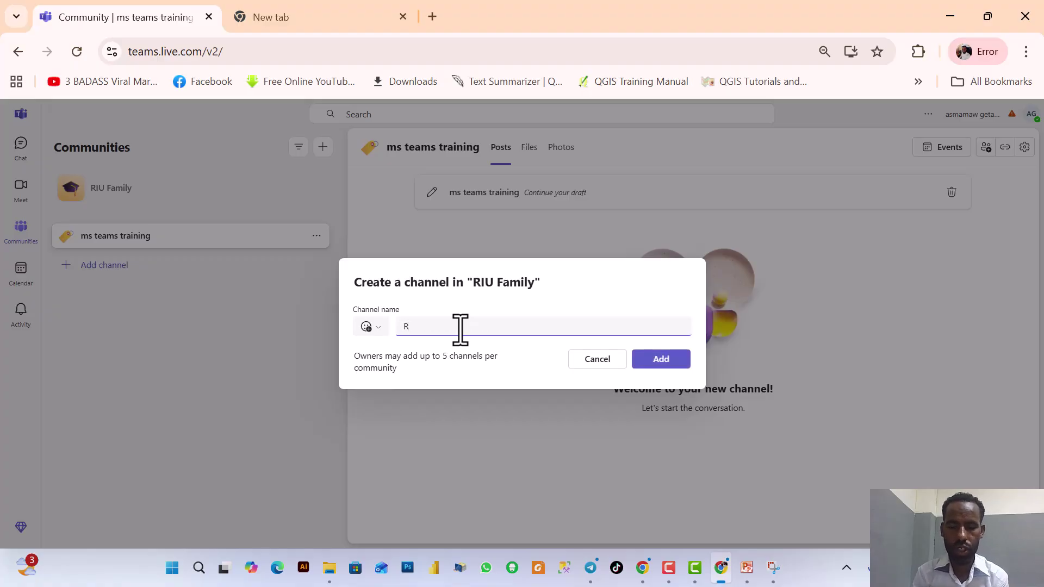
{"action": "type", "text": "I"}
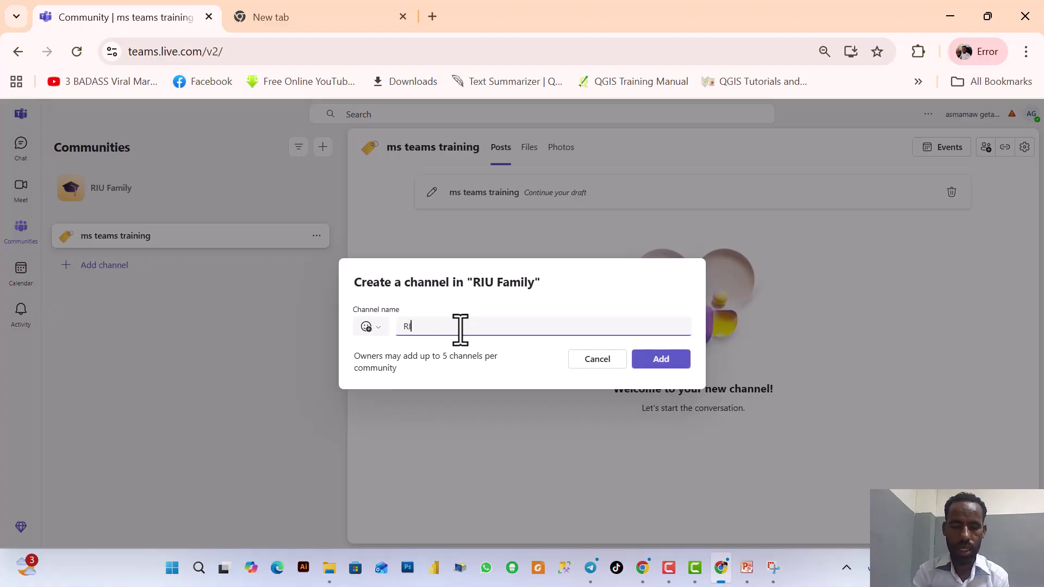
{"action": "type", "text": "U"}
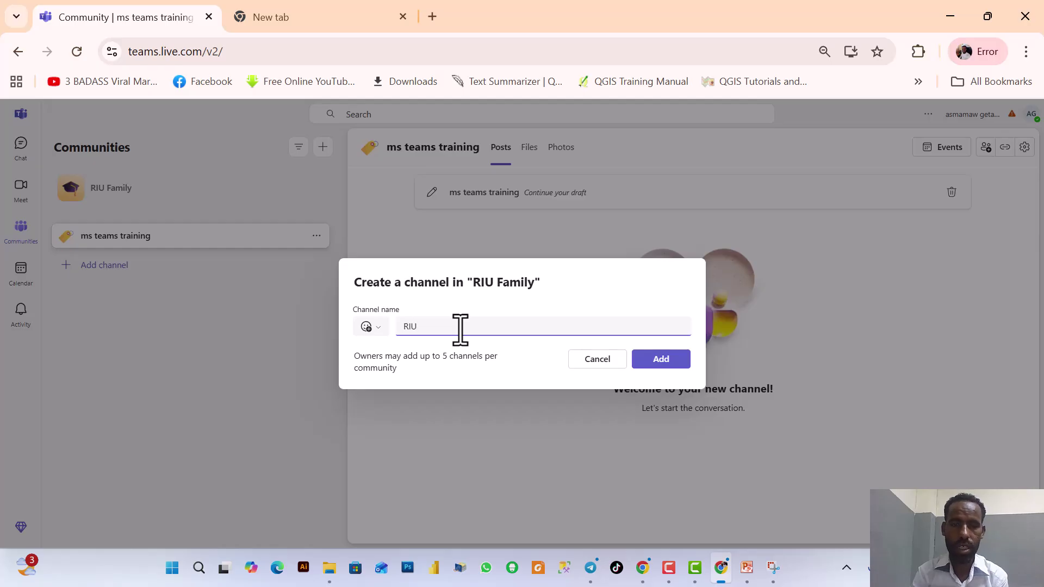
{"action": "type", "text": " famil"}
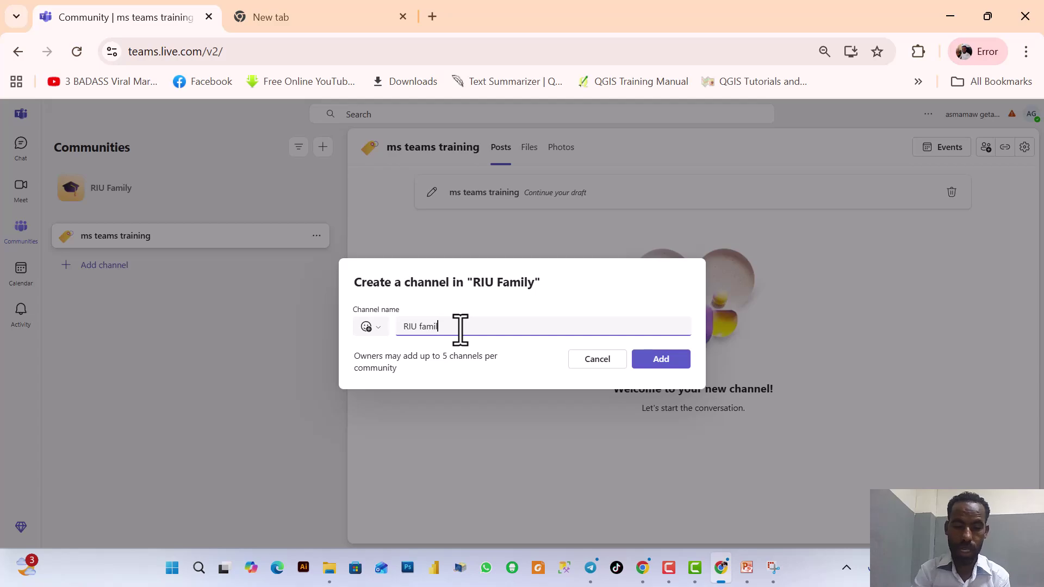
{"action": "type", "text": "y 2"}
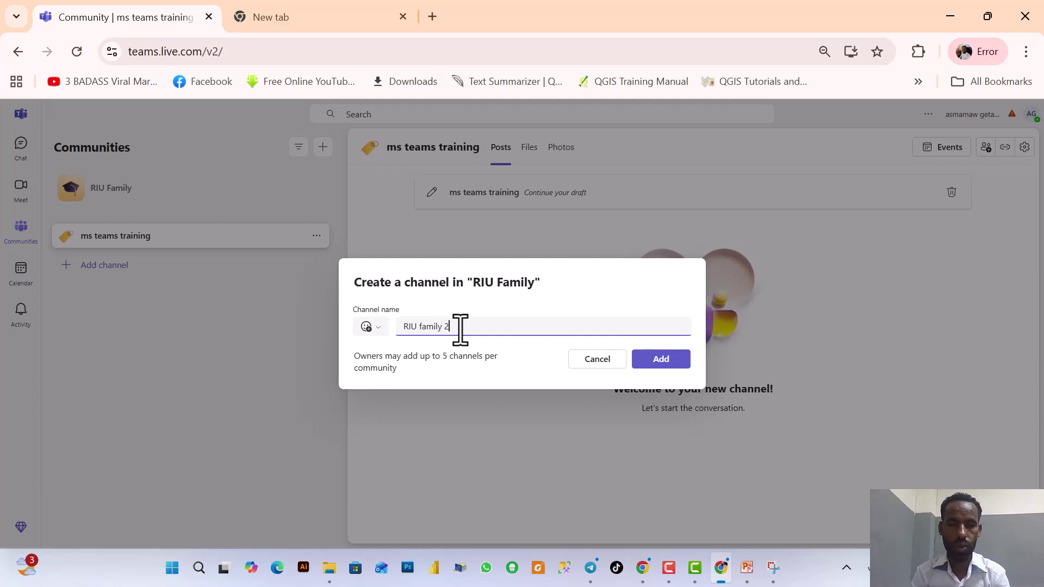
{"action": "left_click", "coordinate": [664, 359]}
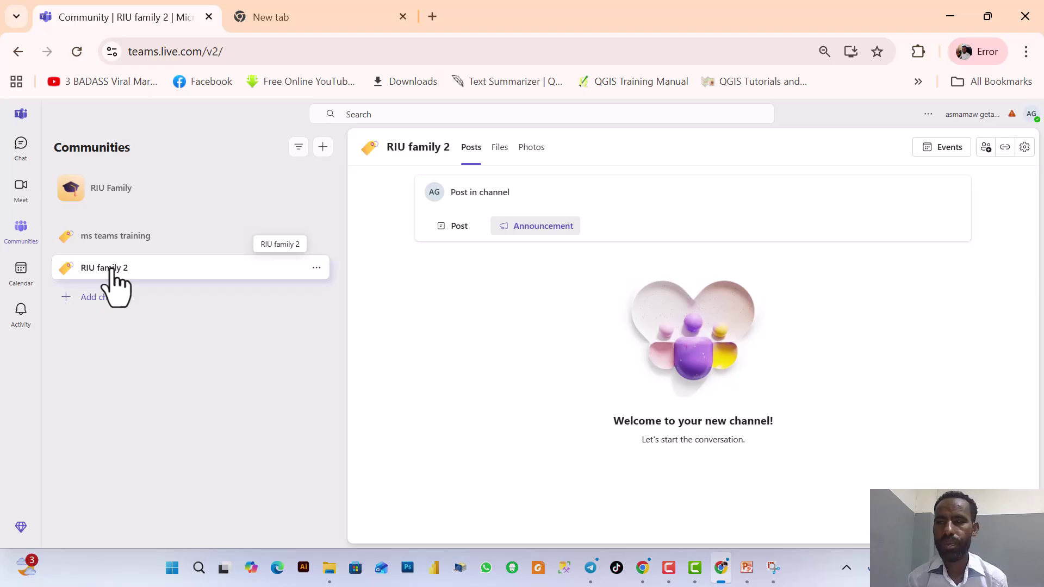
Step: Start a new event for the RIU Family community and review its cover image, title, time, location and details fields
{"action": "left_click", "coordinate": [960, 152]}
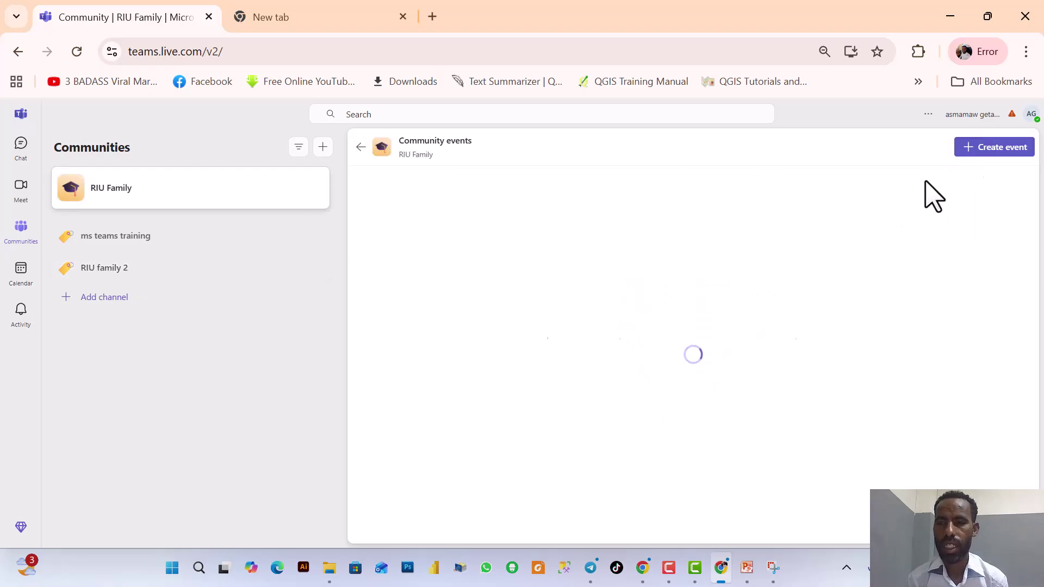
{"action": "left_click", "coordinate": [977, 155]}
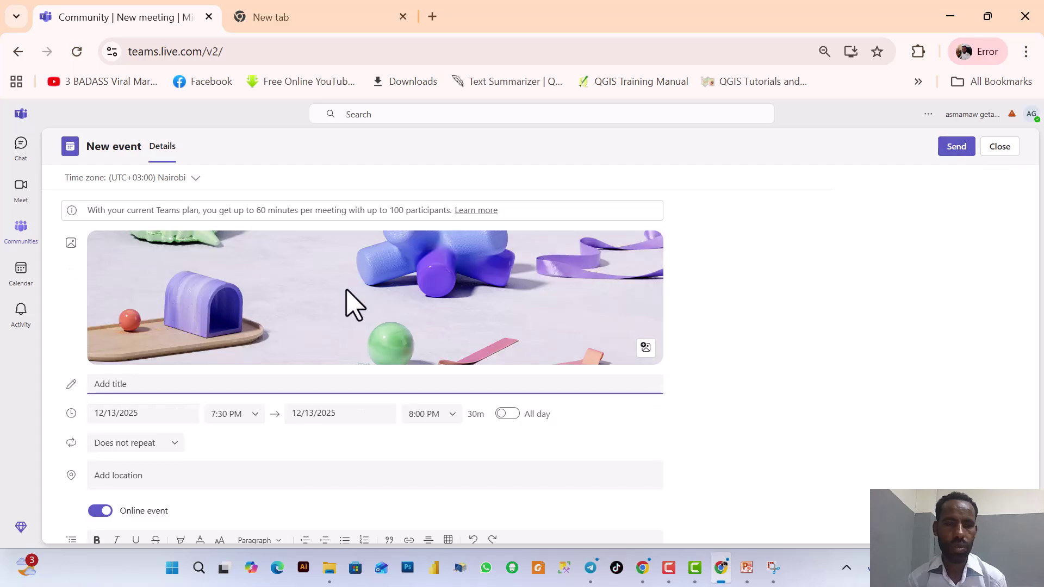
{"action": "scroll", "coordinate": [459, 310], "scroll_direction": "down", "scroll_amount": 3}
{"action": "scroll", "coordinate": [460, 307], "scroll_direction": "up", "scroll_amount": 3}
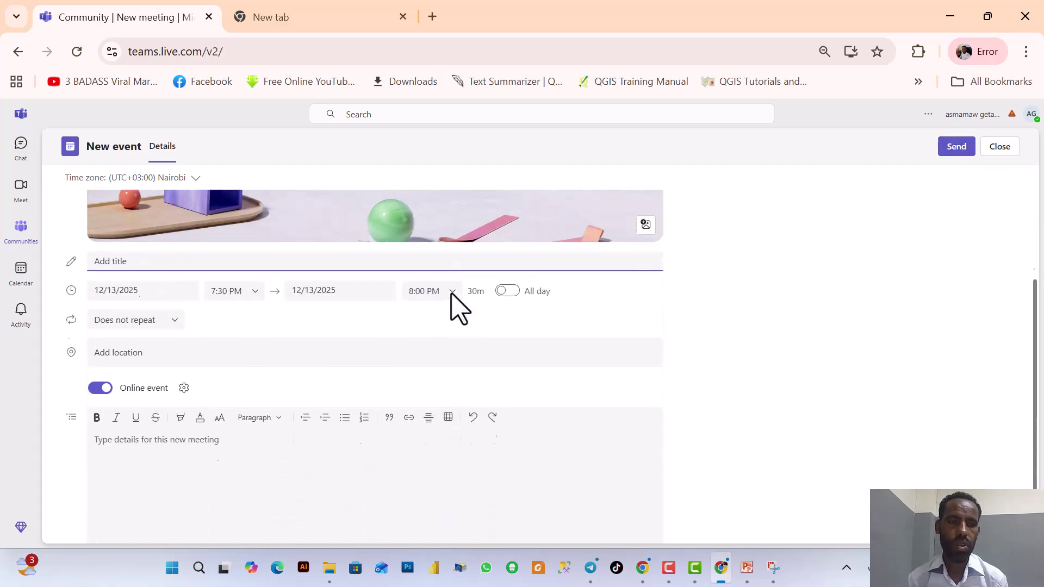
{"action": "scroll", "coordinate": [377, 384], "scroll_direction": "down", "scroll_amount": 3}
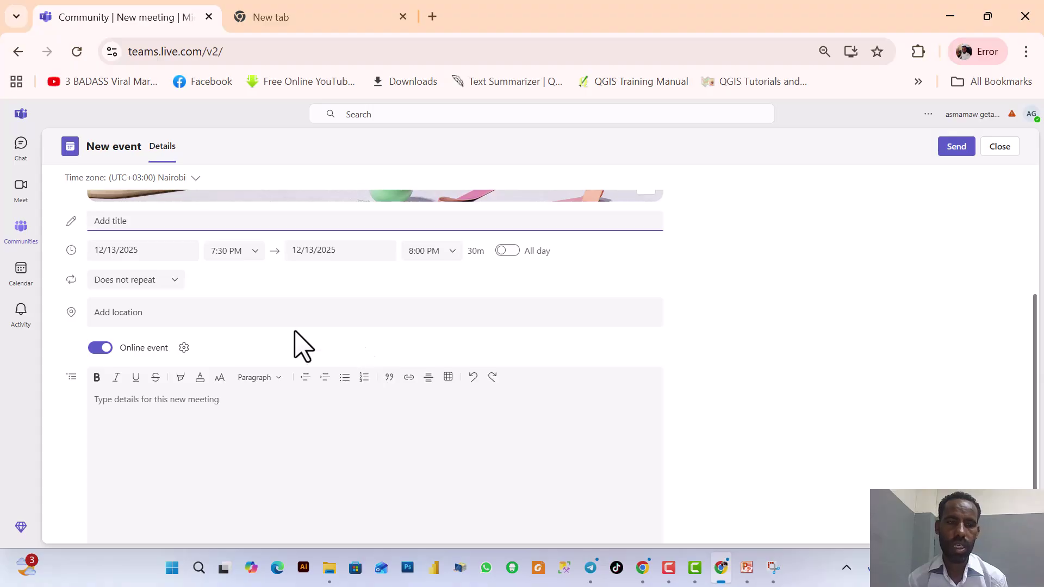
{"action": "left_click", "coordinate": [322, 314]}
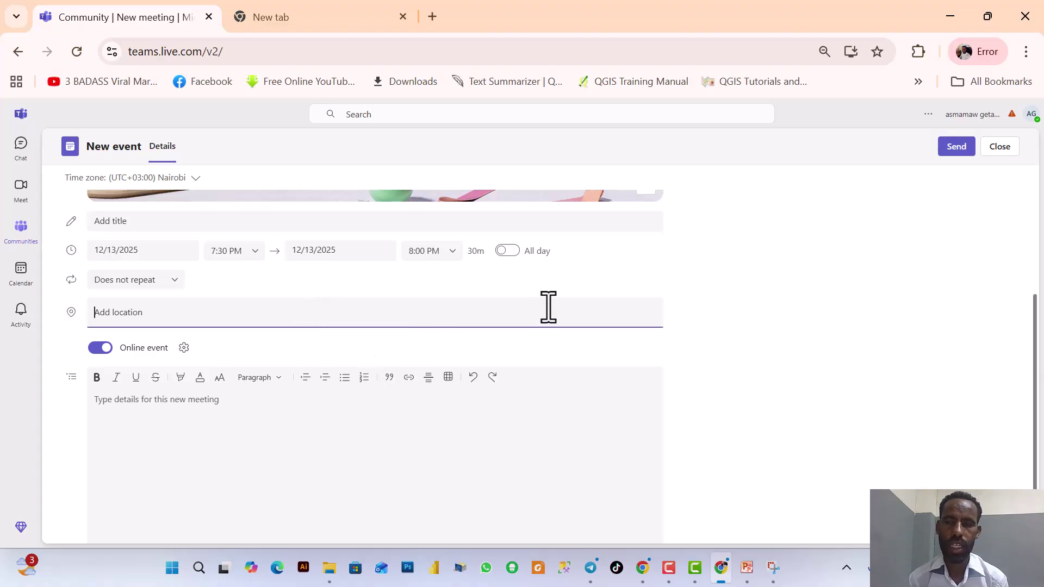
{"action": "scroll", "coordinate": [644, 304], "scroll_direction": "up", "scroll_amount": 3}
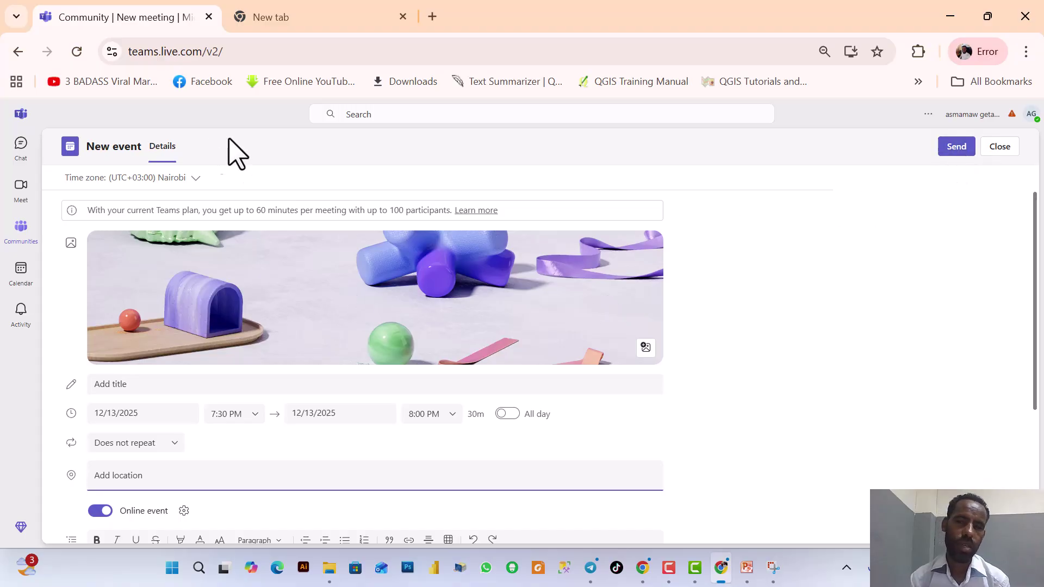
Step: Close the unsent event form, switch to the Calendar, and view the available day, work week and week layouts
{"action": "left_click", "coordinate": [1000, 148]}
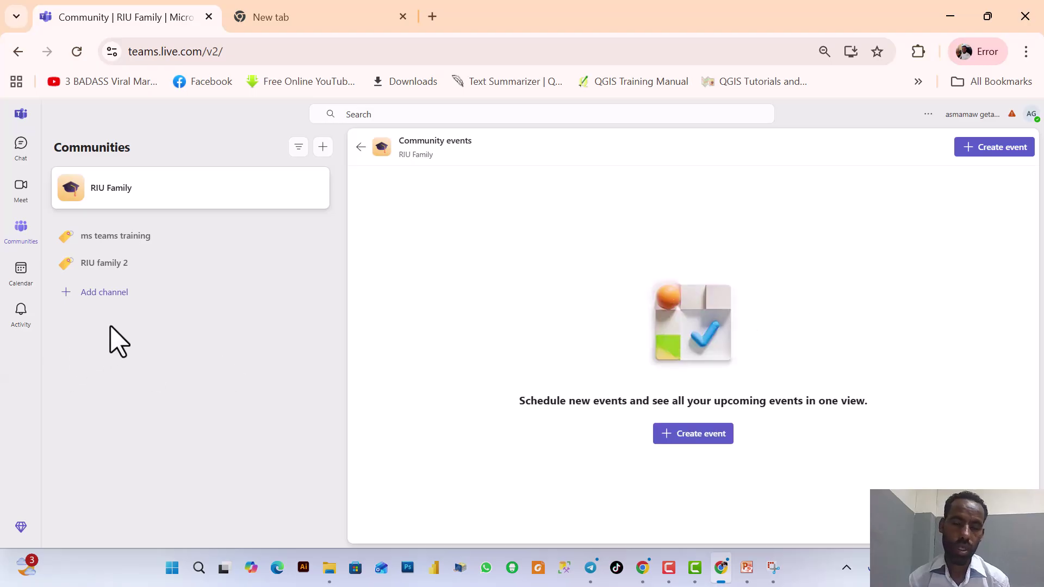
{"action": "left_click", "coordinate": [20, 272]}
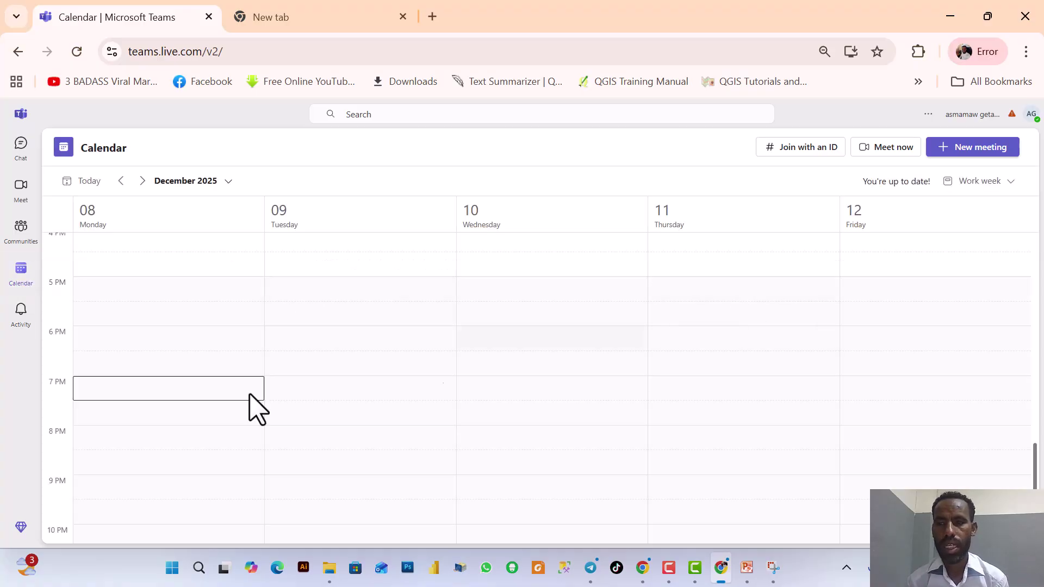
{"action": "left_click", "coordinate": [1011, 182]}
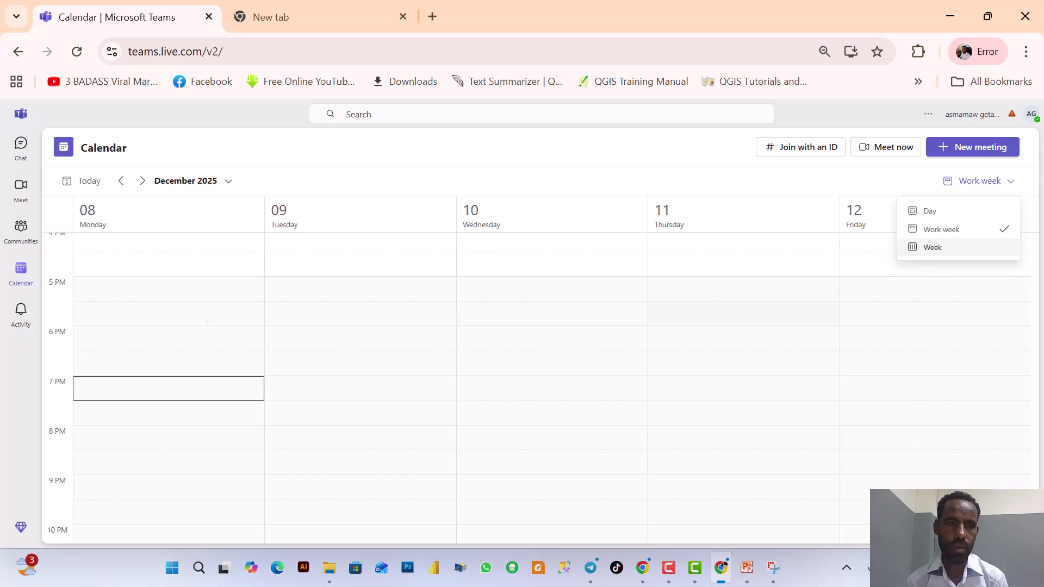
Step: View the Activity notifications, and check the search suggestions for people, messages and files without running a search
{"action": "left_click", "coordinate": [20, 311]}
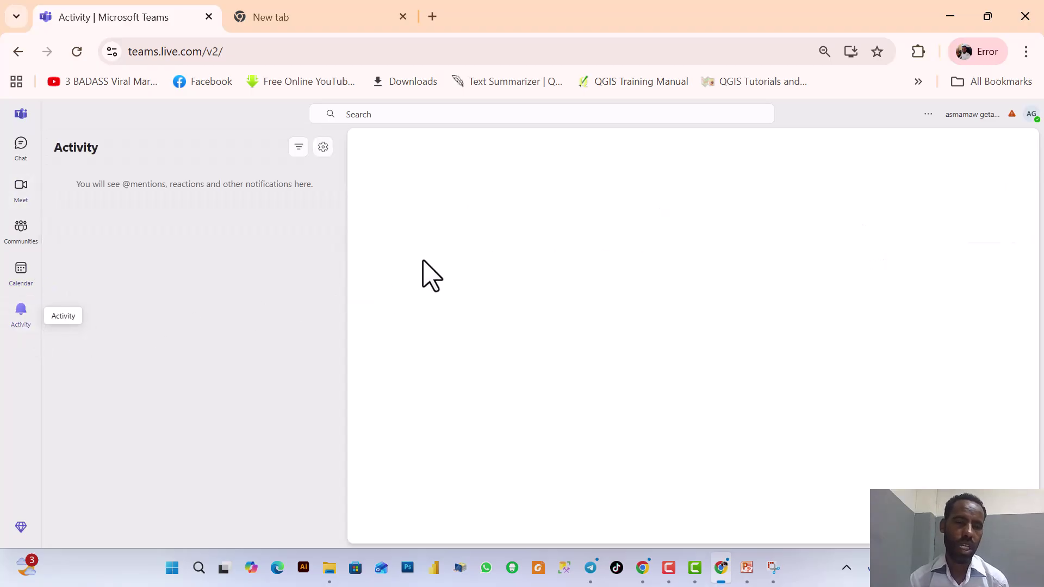
{"action": "left_click", "coordinate": [414, 113]}
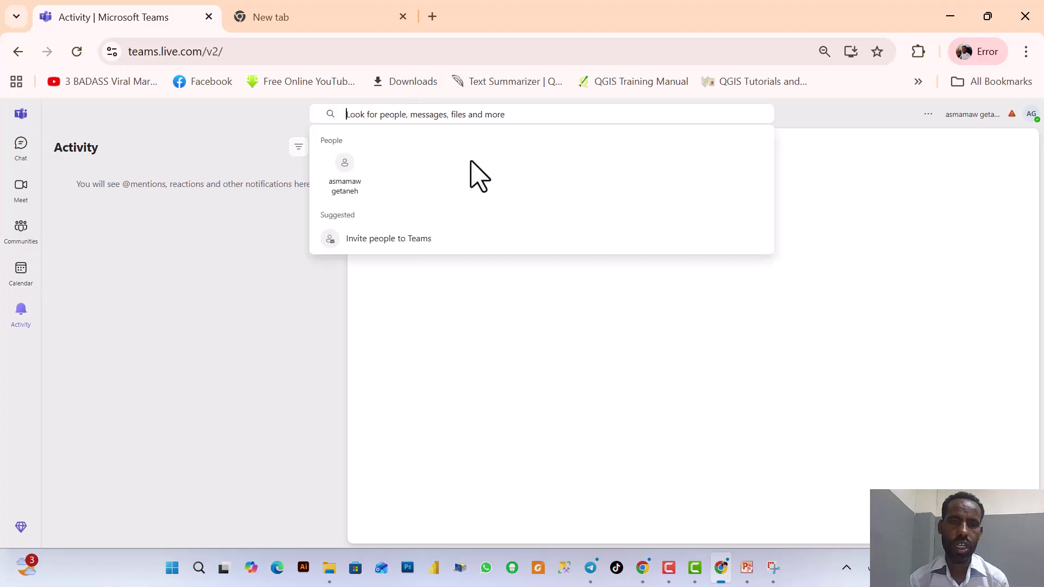
{"action": "left_click", "coordinate": [564, 368]}
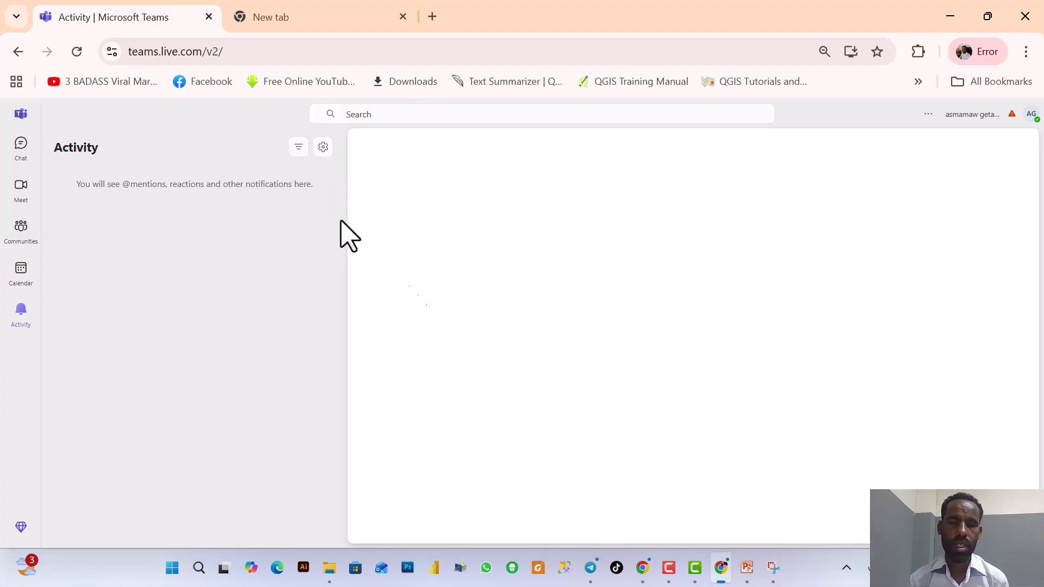
{"action": "left_click", "coordinate": [389, 114]}
{"action": "left_click", "coordinate": [647, 311]}
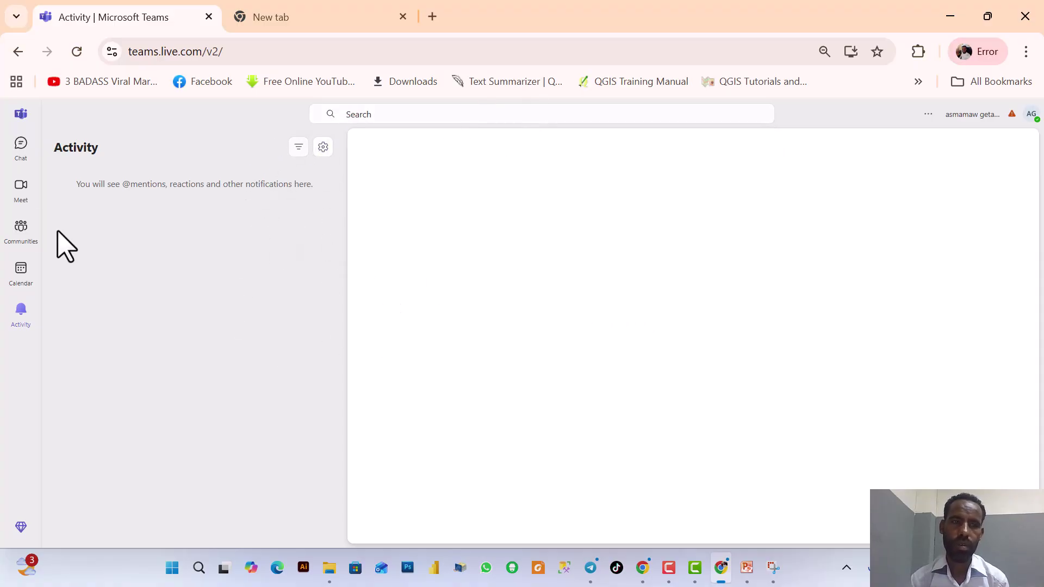
Step: Switch through Chat to Communities and view the upload options for files in the RIU family 2 channel
{"action": "left_click", "coordinate": [22, 158]}
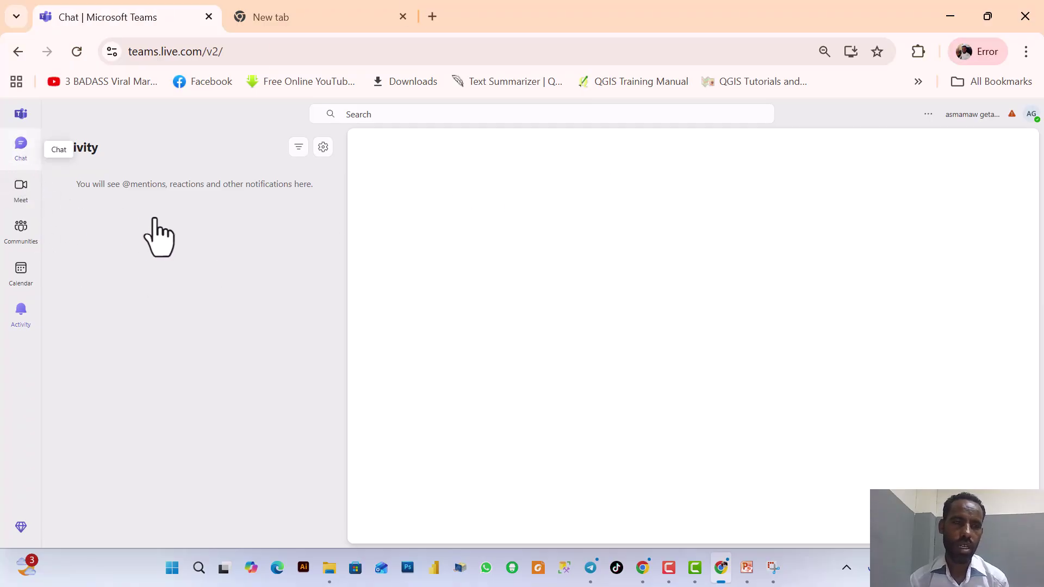
{"action": "left_click", "coordinate": [22, 229]}
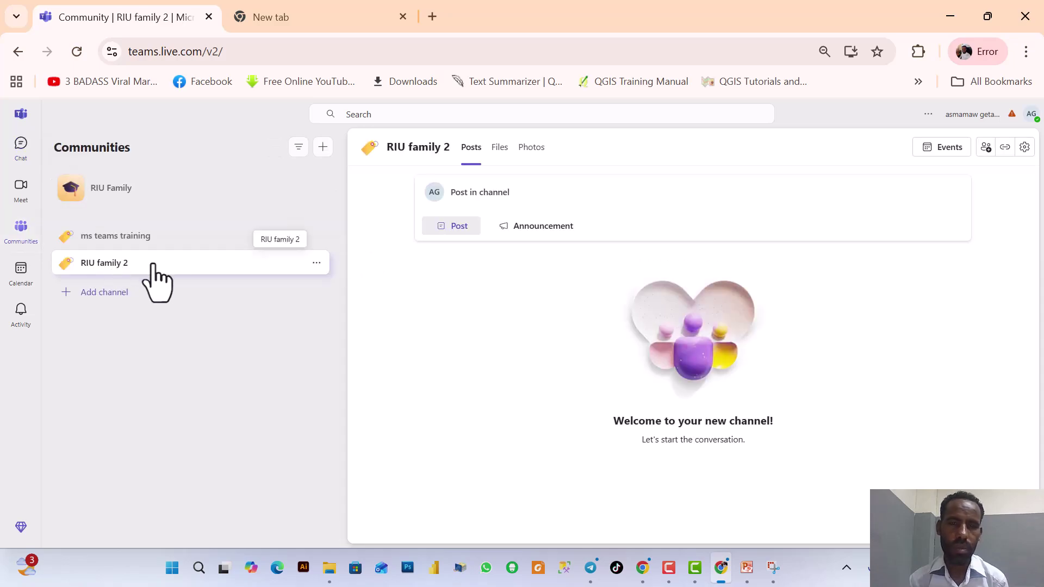
{"action": "left_click", "coordinate": [499, 148]}
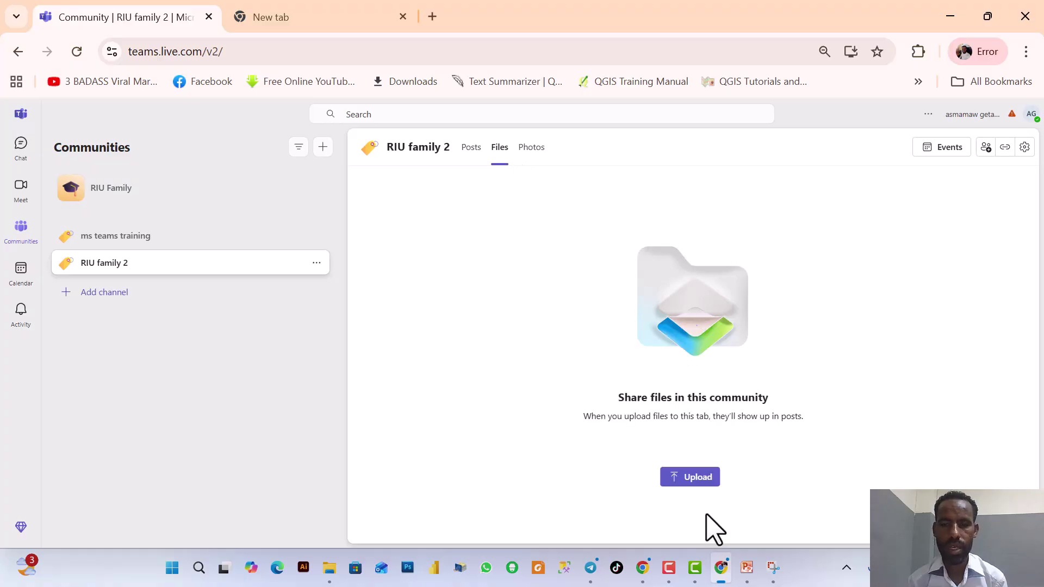
{"action": "left_click", "coordinate": [701, 477]}
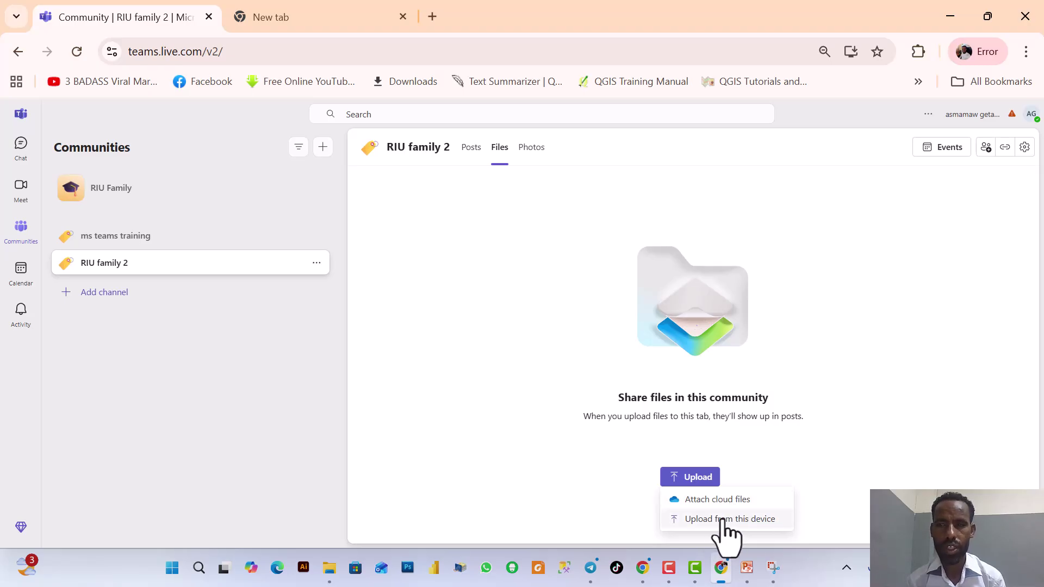
{"action": "left_click", "coordinate": [508, 155]}
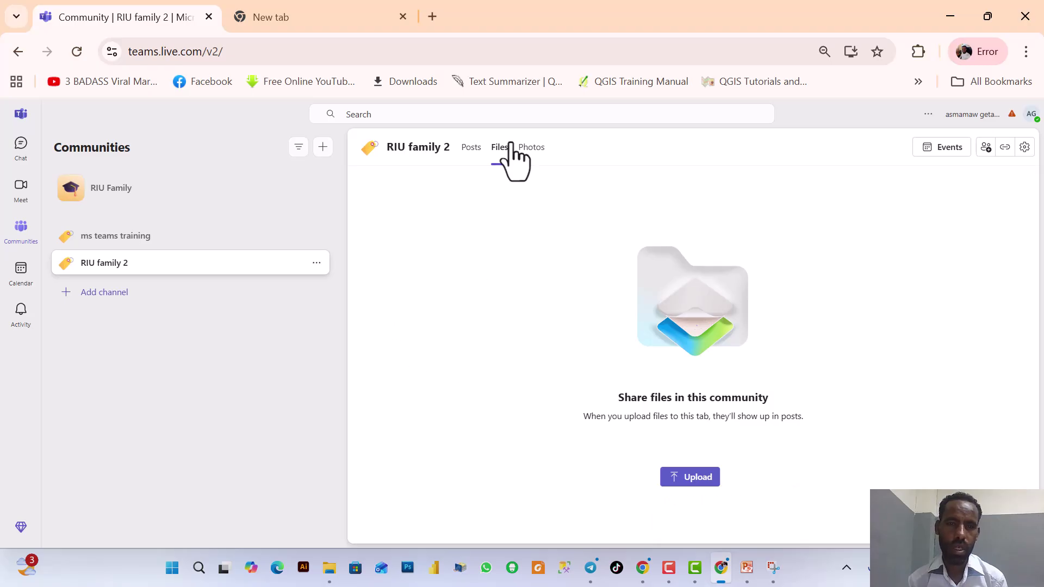
Step: Review the templates for creating a community, from School and Business to Volunteering, and close the dialog without creating one
{"action": "left_click", "coordinate": [323, 147]}
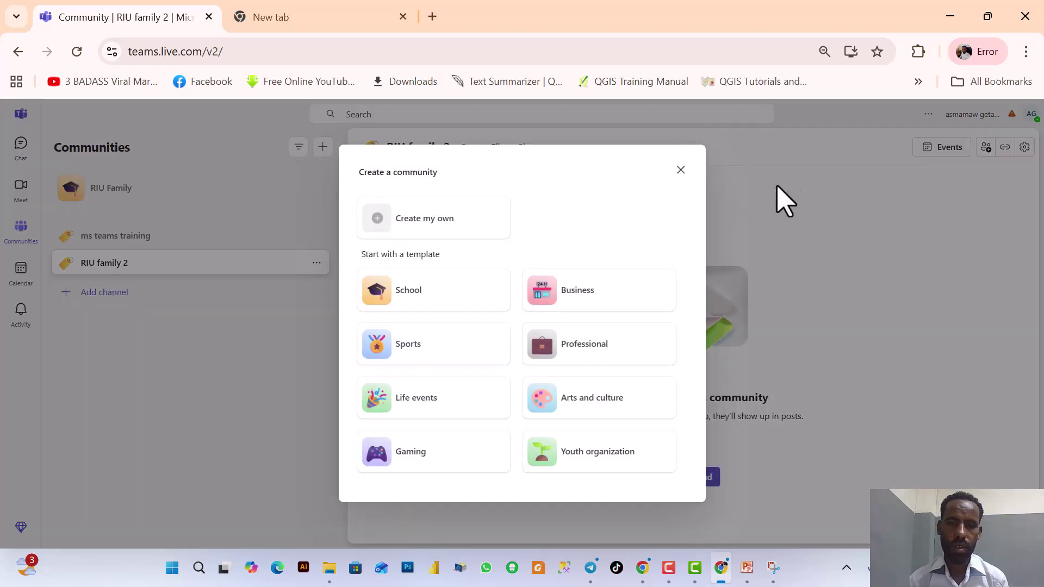
{"action": "left_click", "coordinate": [805, 199]}
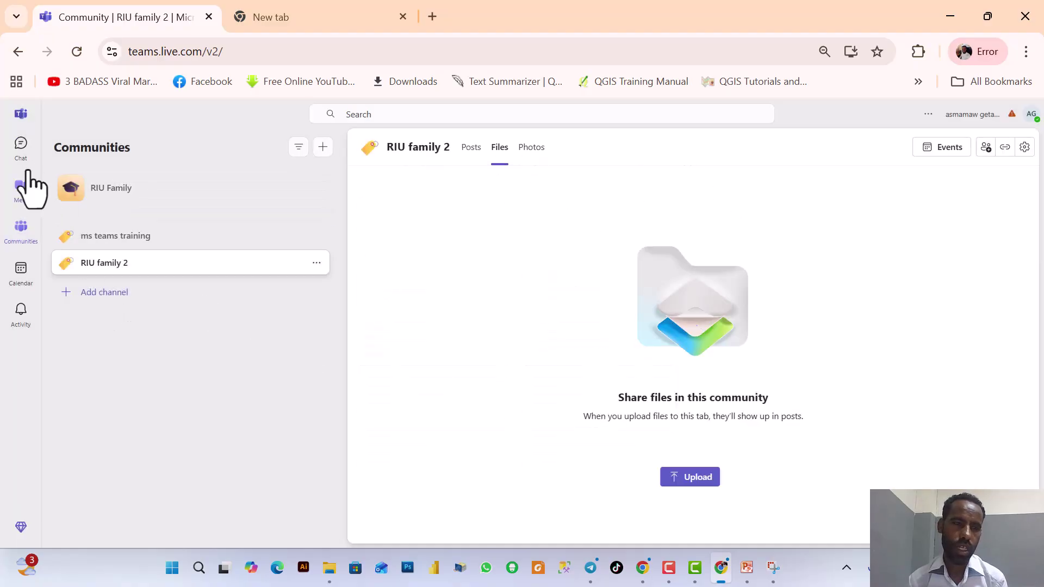
{"action": "left_click", "coordinate": [323, 148]}
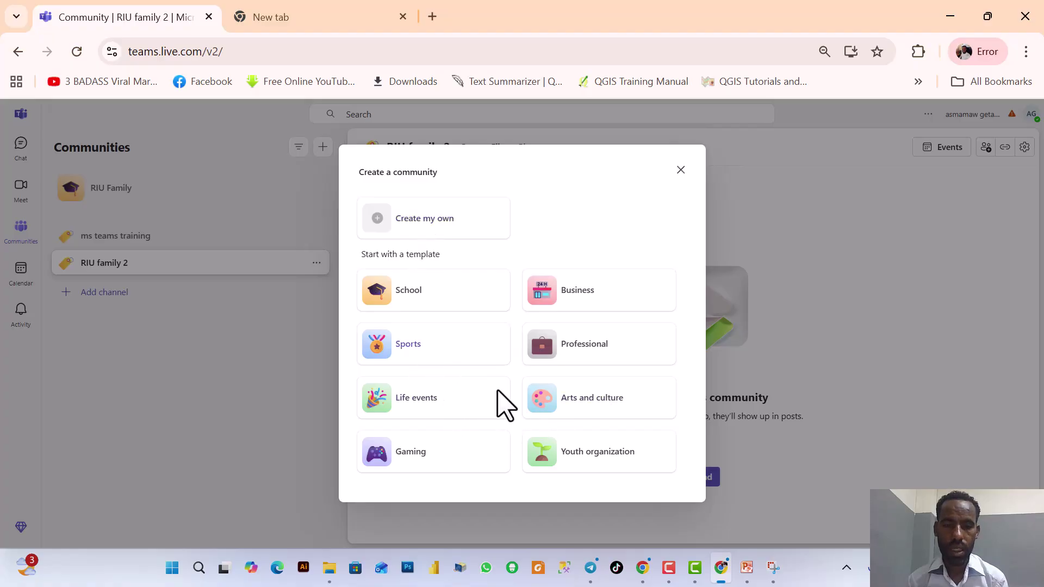
{"action": "scroll", "coordinate": [444, 435], "scroll_direction": "down", "scroll_amount": 2}
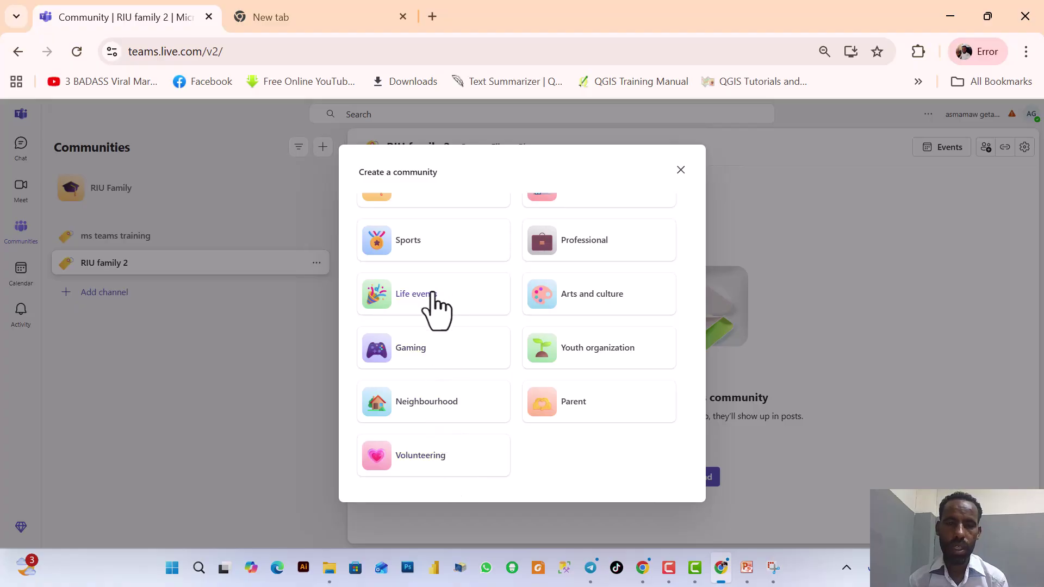
{"action": "scroll", "coordinate": [439, 317], "scroll_direction": "up", "scroll_amount": 2}
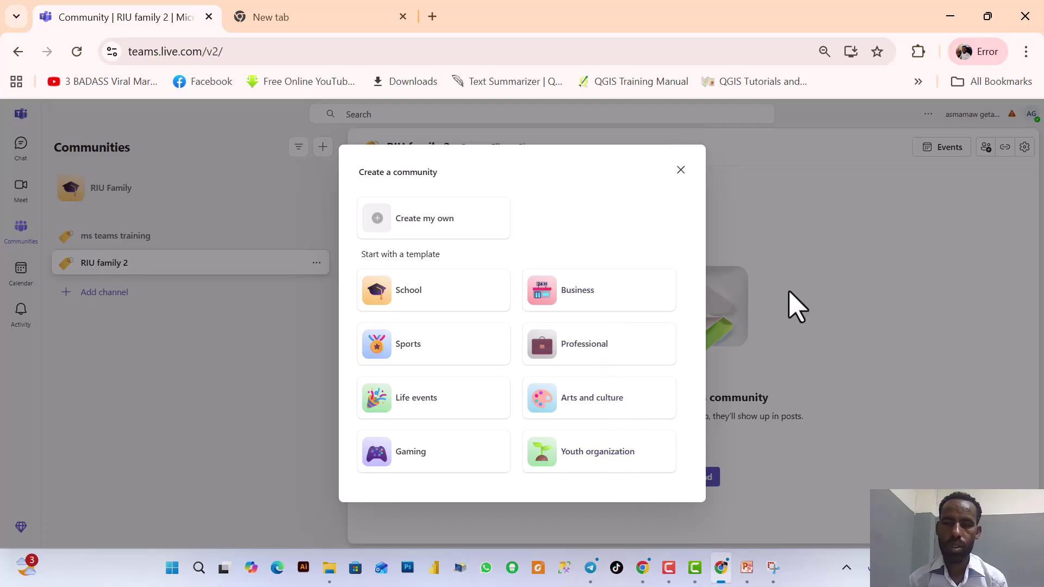
{"action": "left_click", "coordinate": [680, 171]}
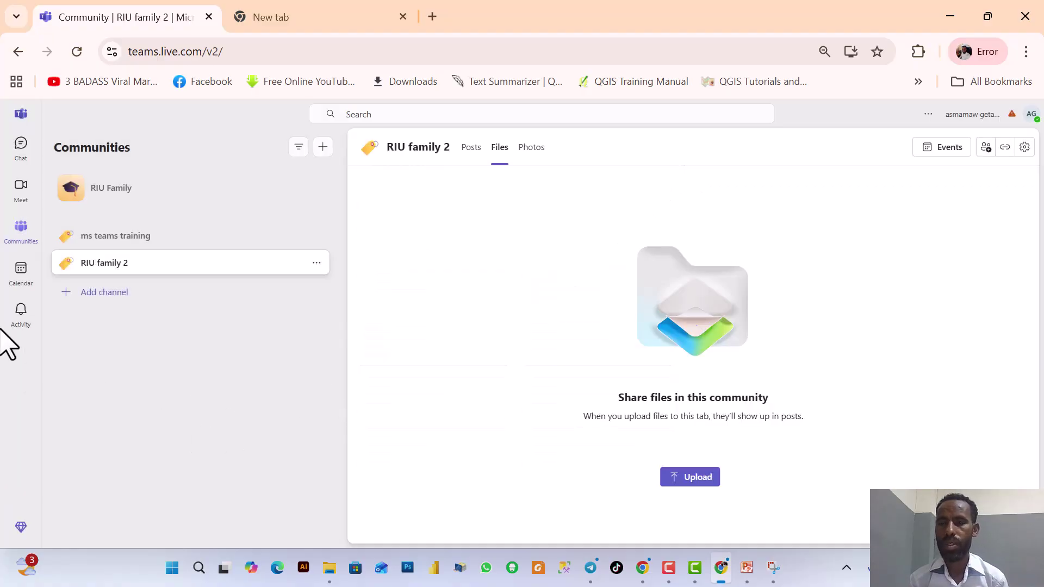